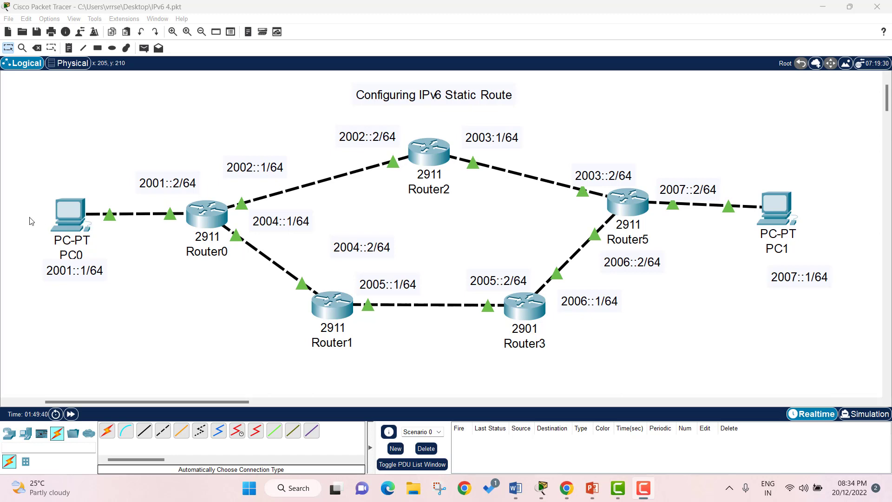
- Open PC0's IP configuration and set its static IPv6 address to 2001::1 with prefix length 64
{"action": "left_click", "coordinate": [67, 219]}
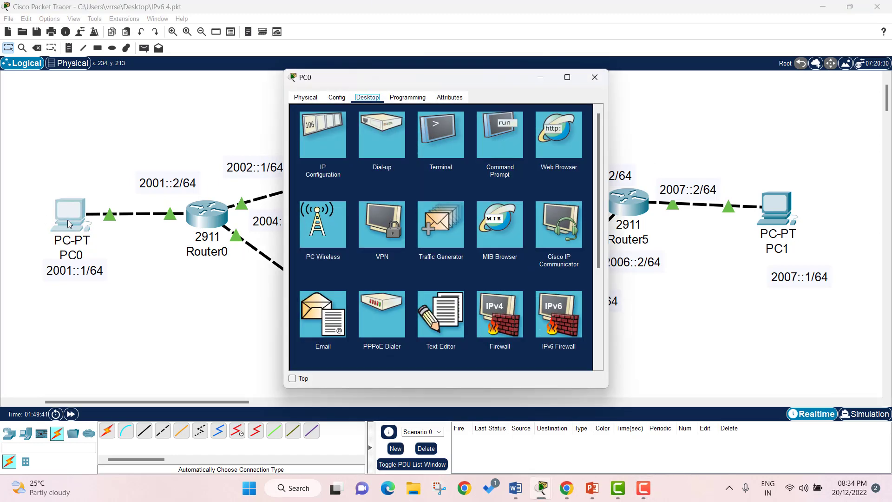
{"action": "left_click", "coordinate": [312, 135]}
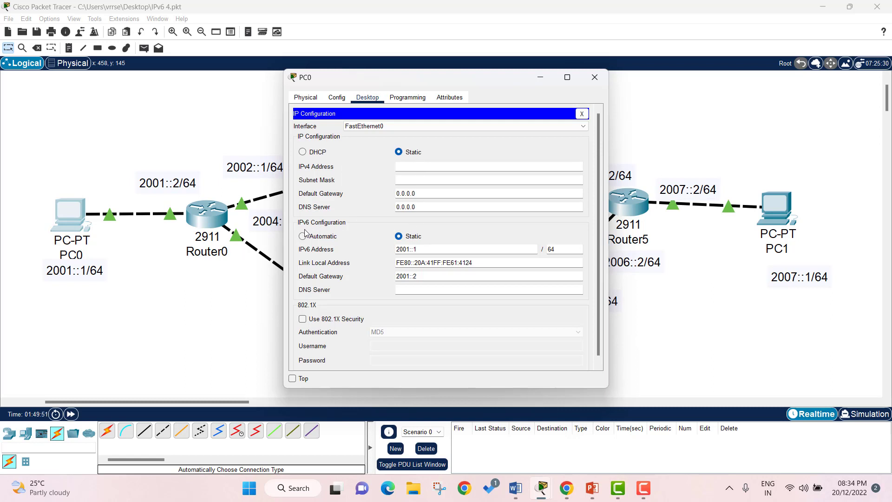
{"action": "left_click_drag", "start_coordinate": [429, 251], "coordinate": [352, 255]}
{"action": "key", "text": "BackSpace"}
{"action": "type", "text": "2001:"}
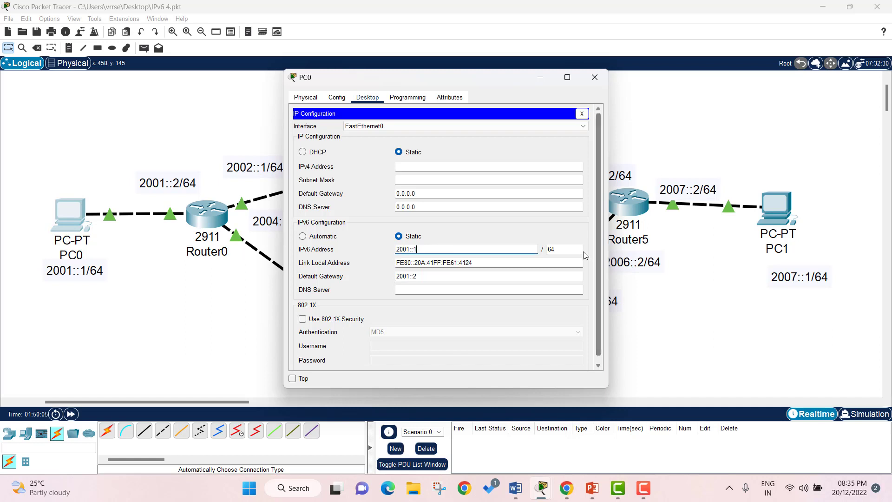
{"action": "left_click", "coordinate": [571, 252]}
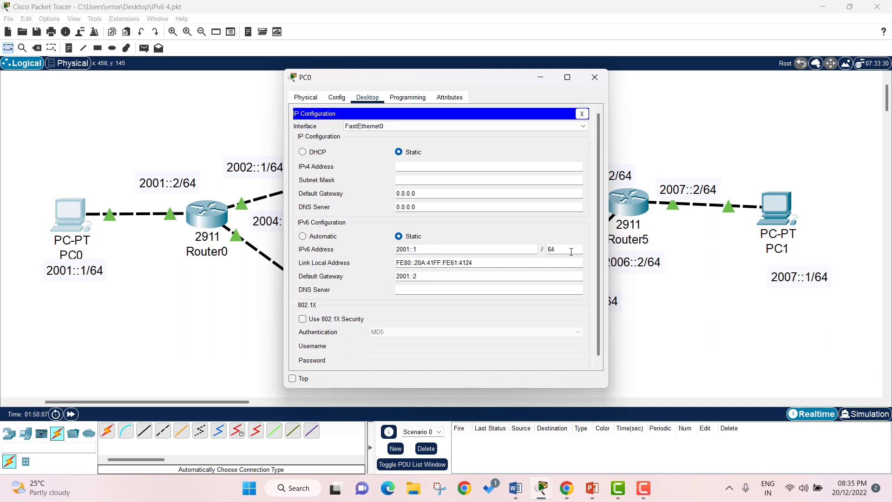
{"action": "key", "text": "BackSpace"}
{"action": "key", "text": "BackSpace"}
{"action": "type", "text": "64"}
- Set PC0's IPv6 default gateway to 2001::2 and close the PC0 configuration
{"action": "left_click", "coordinate": [428, 278]}
{"action": "key", "text": "BackSpace"}
{"action": "key", "text": "BackSpace"}
{"action": "key", "text": "BackSpace"}
{"action": "key", "text": "BackSpace"}
{"action": "key", "text": "BackSpace"}
{"action": "key", "text": "BackSpace"}
{"action": "key", "text": "BackSpace"}
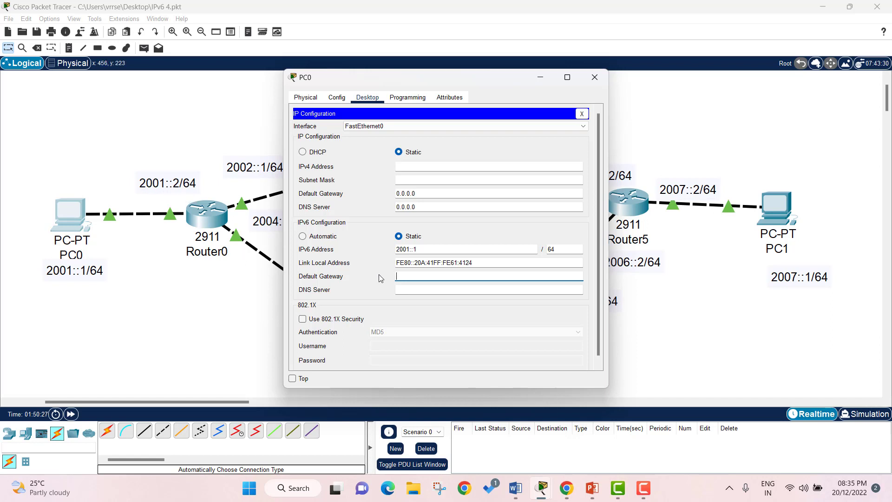
{"action": "type", "text": "2001::2"}
{"action": "left_click", "coordinate": [581, 113]}
{"action": "left_click", "coordinate": [594, 77]}
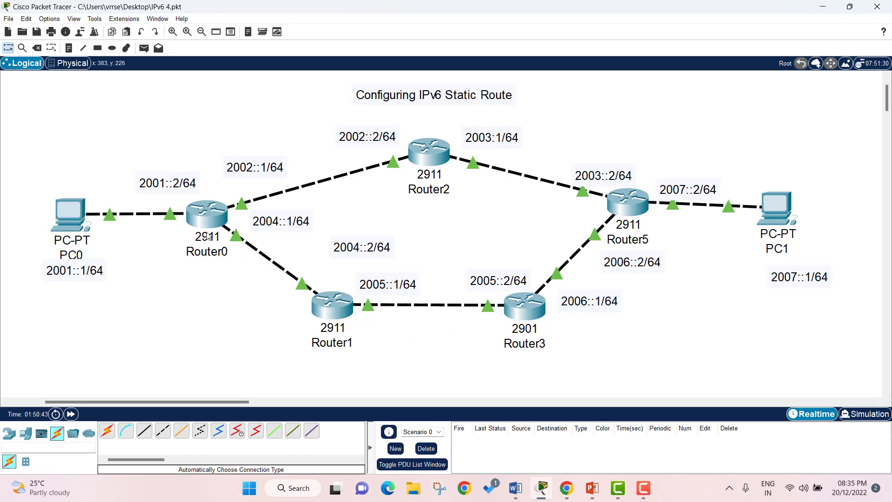
- Open Router0's command line and enter global configuration mode with en and conf ter
{"action": "mouse_move", "coordinate": [208, 236]}
{"action": "left_click", "coordinate": [202, 217]}
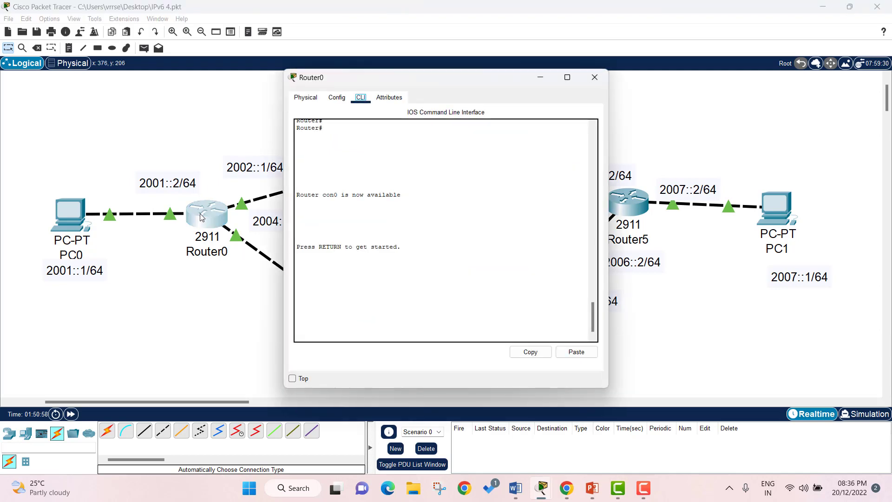
{"action": "left_click", "coordinate": [388, 291]}
{"action": "key", "text": "Return"}
{"action": "key", "text": "Return"}
{"action": "type", "text": "en"}
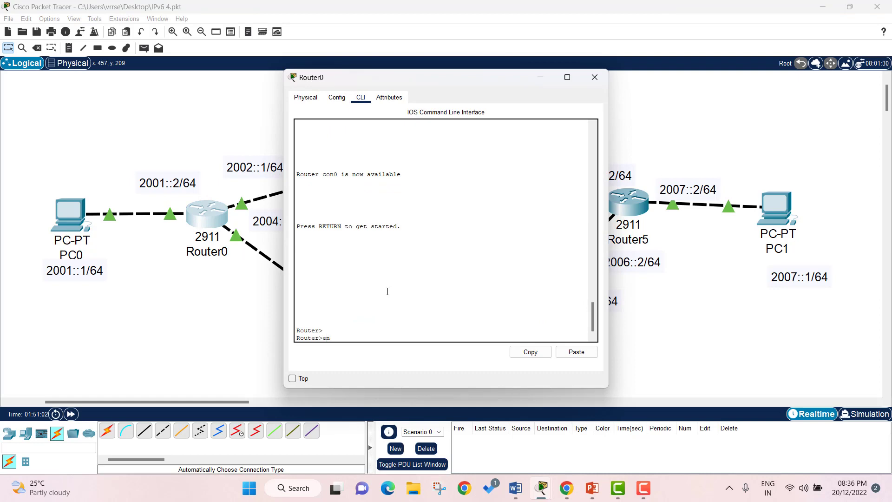
{"action": "key", "text": "Return"}
{"action": "type", "text": "con"}
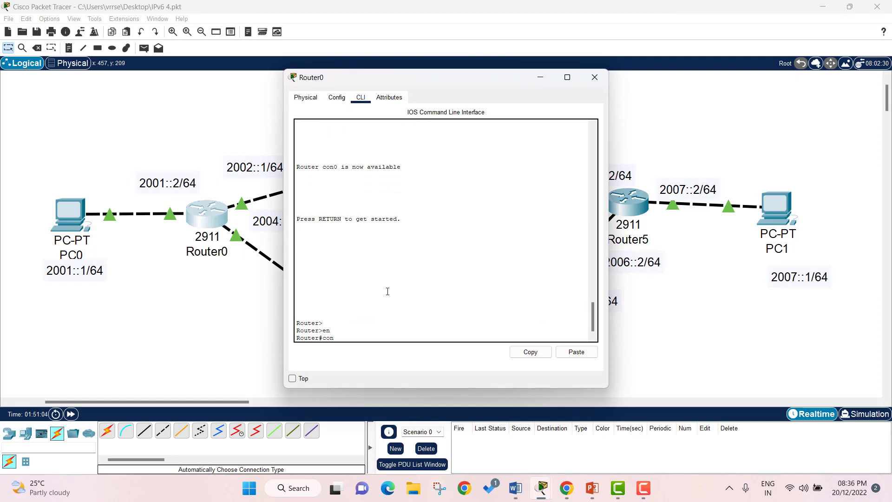
{"action": "type", "text": "f ter"}
{"action": "key", "text": "Return"}
{"action": "key", "text": "Return"}
{"action": "key", "text": "Return"}
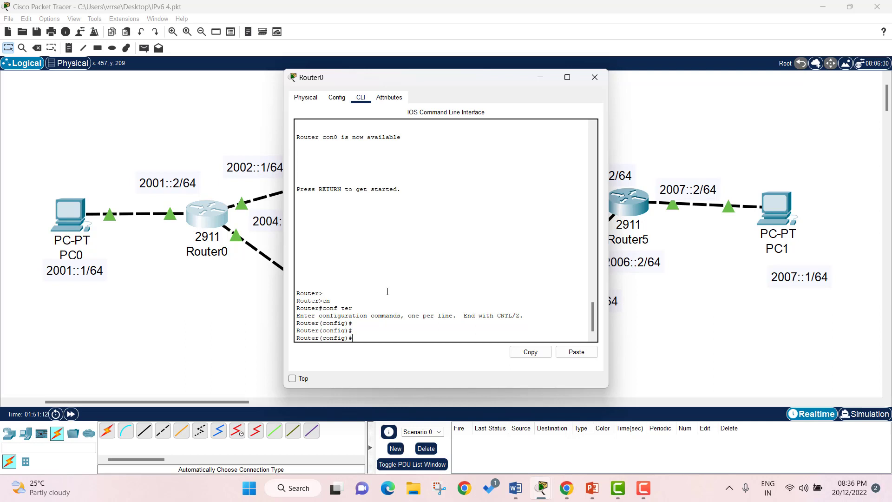
- Enable IPv6 routing on Router0 with the command ipv6 unicast-routing
{"action": "type", "text": "ipv6 u"}
{"action": "key", "text": "Tab"}
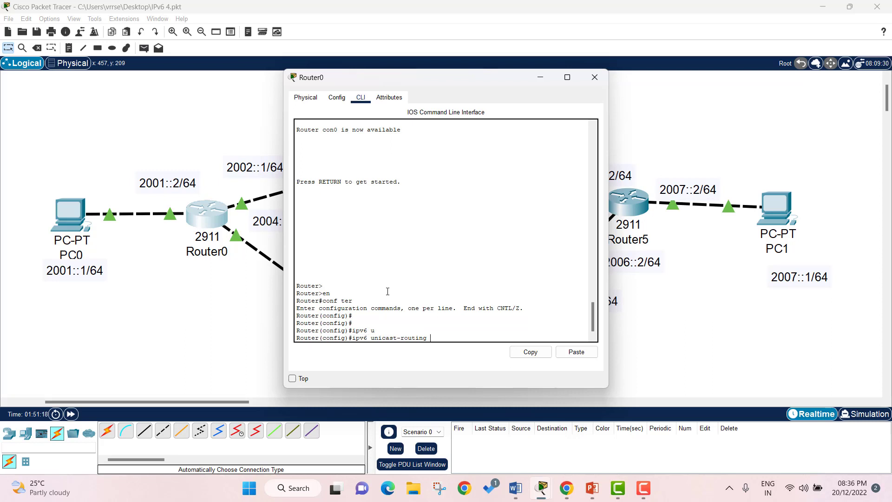
{"action": "key", "text": "Return"}
{"action": "key", "text": "Return"}
{"action": "key", "text": "Return"}
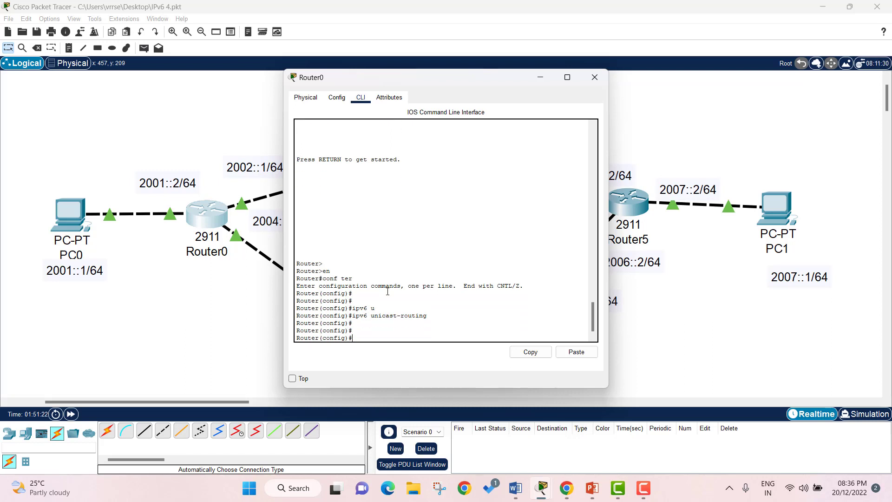
- Enter Router0's interface gigabitEthernet 0/0 and assign it the IPv6 address 2001::2/64
{"action": "type", "text": "int"}
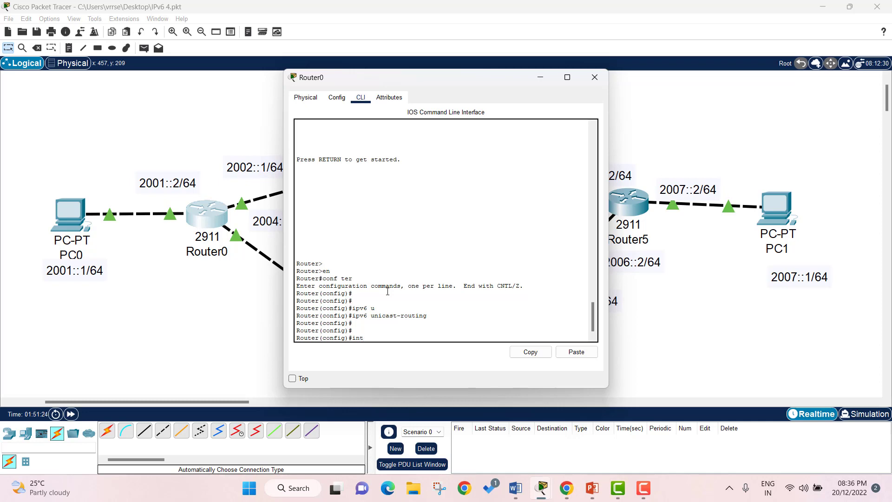
{"action": "key", "text": "Tab"}
{"action": "type", "text": "gi"}
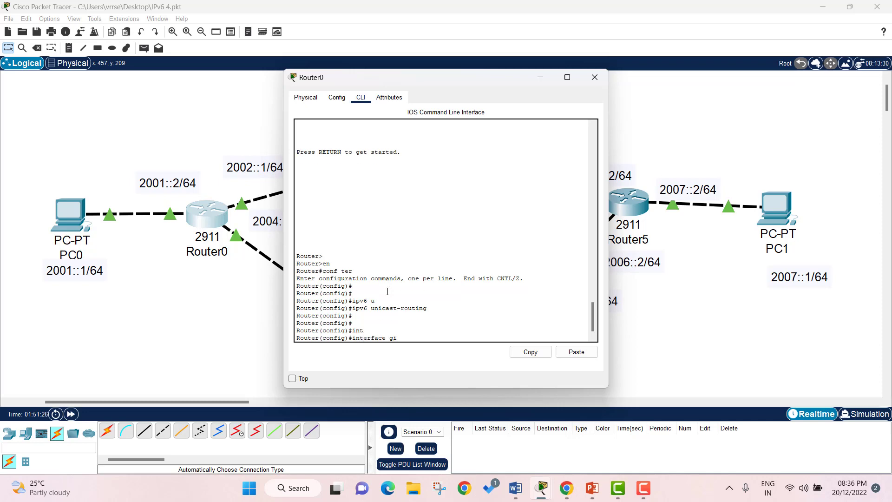
{"action": "key", "text": "Tab"}
{"action": "type", "text": "0"}
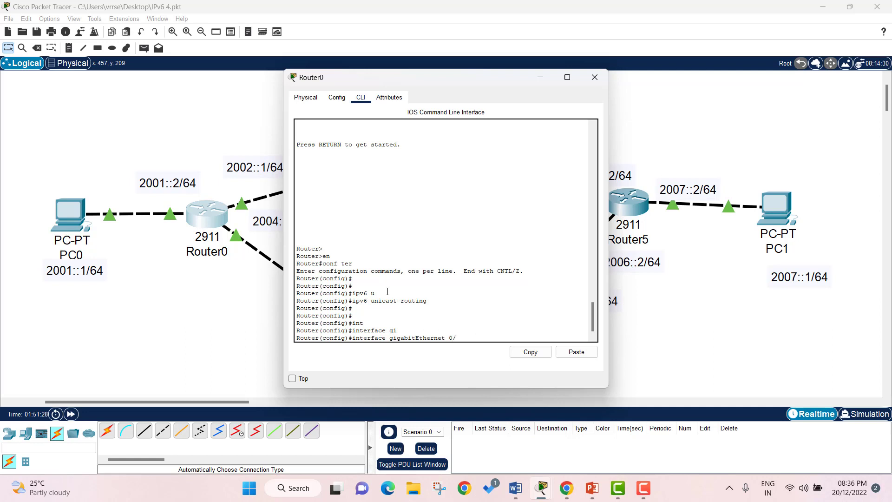
{"action": "key", "text": "Return"}
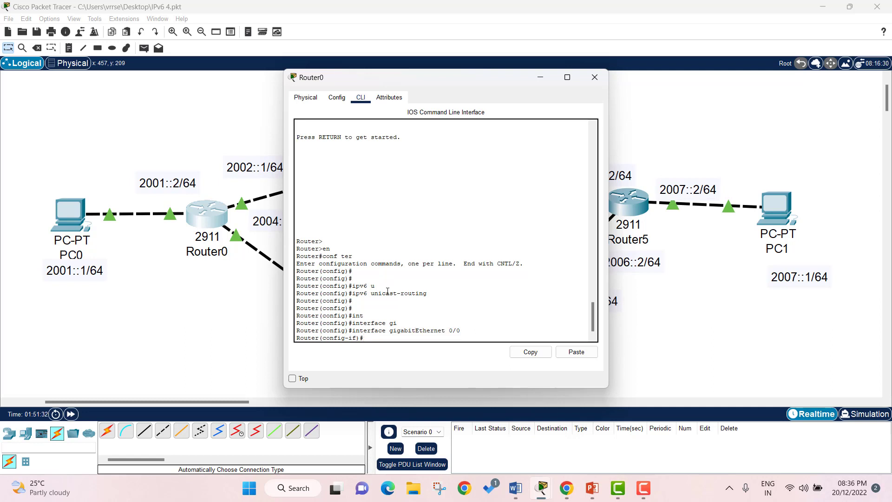
{"action": "type", "text": "ipv6 addre"}
{"action": "key", "text": "Tab"}
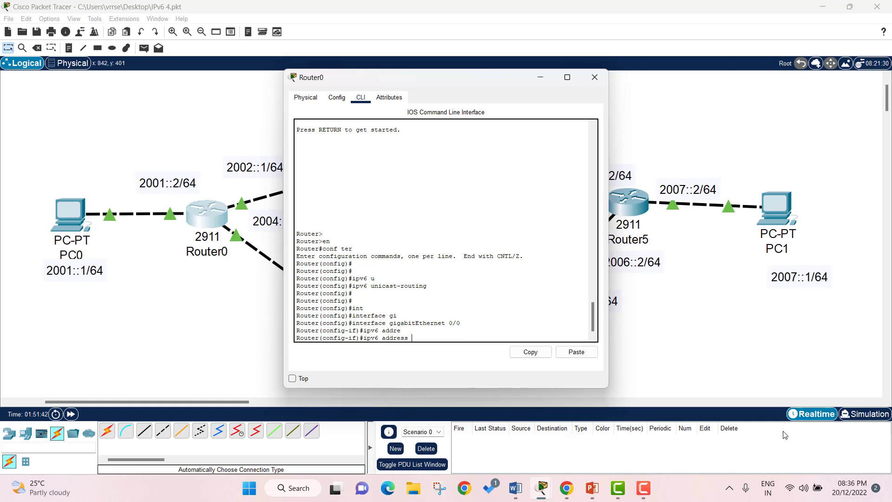
{"action": "type", "text": "2001::2/64"}
{"action": "key", "text": "Return"}
- Bring up gigabitEthernet 0/0 with no shutdown and exit its interface configuration
{"action": "type", "text": "no"}
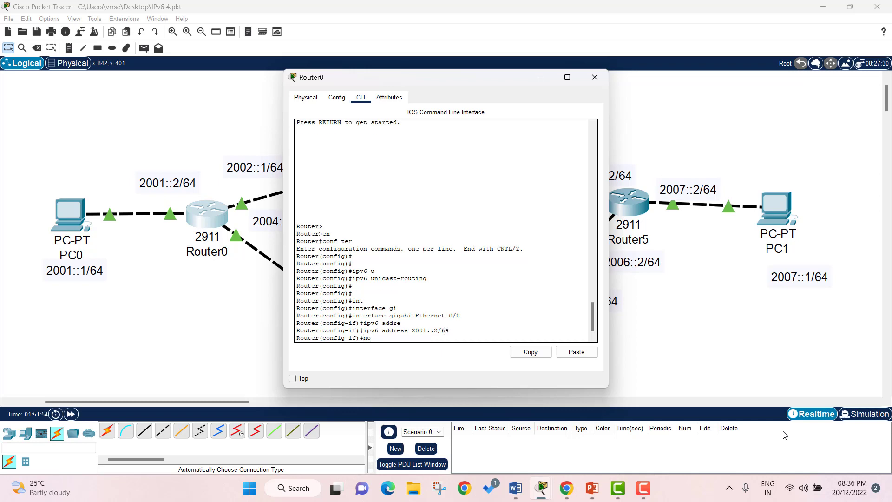
{"action": "type", "text": " shtudown"}
{"action": "key", "text": "BackSpace"}
{"action": "key", "text": "BackSpace"}
{"action": "key", "text": "BackSpace"}
{"action": "key", "text": "BackSpace"}
{"action": "key", "text": "BackSpace"}
{"action": "key", "text": "Tab"}
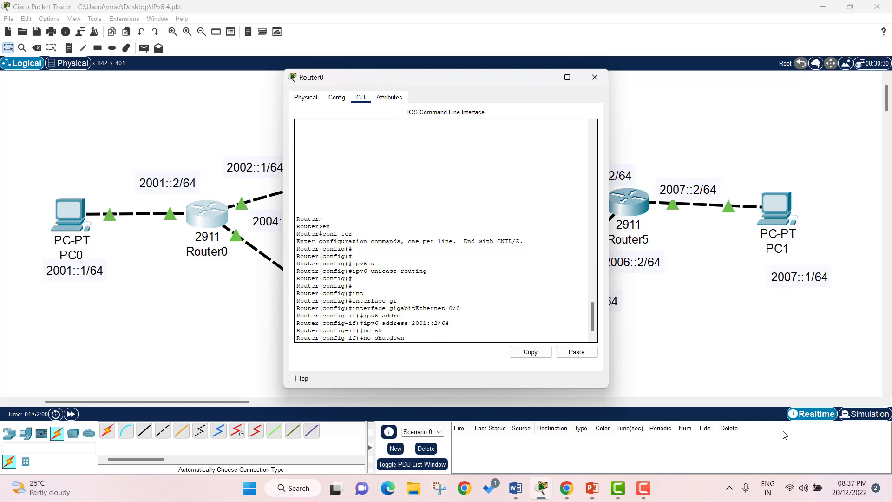
{"action": "key", "text": "Return"}
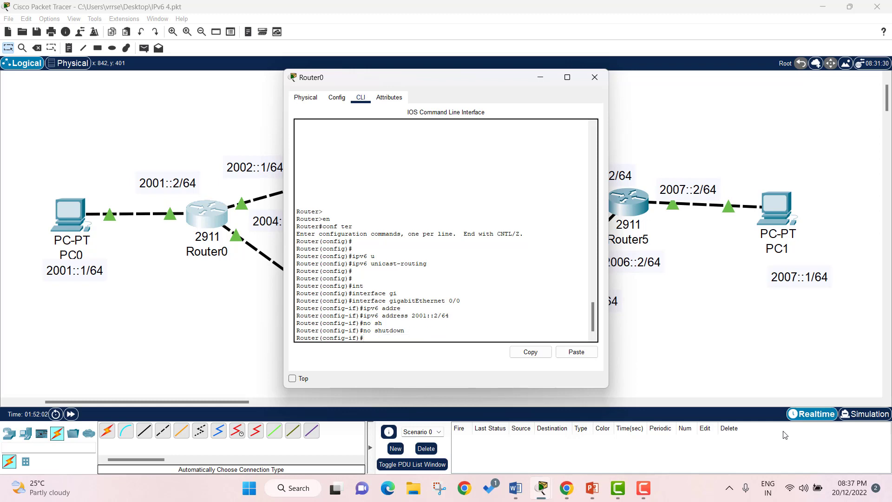
{"action": "key", "text": "Return"}
{"action": "type", "text": "er(config-if)#exi"}
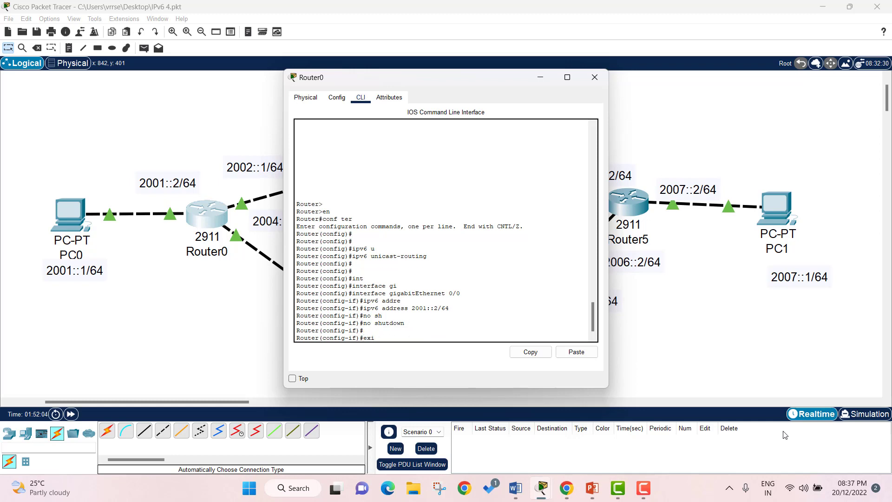
{"action": "type", "text": "t"}
{"action": "key", "text": "Return"}
{"action": "key", "text": "Return"}
{"action": "key", "text": "Return"}
{"action": "key", "text": "Return"}
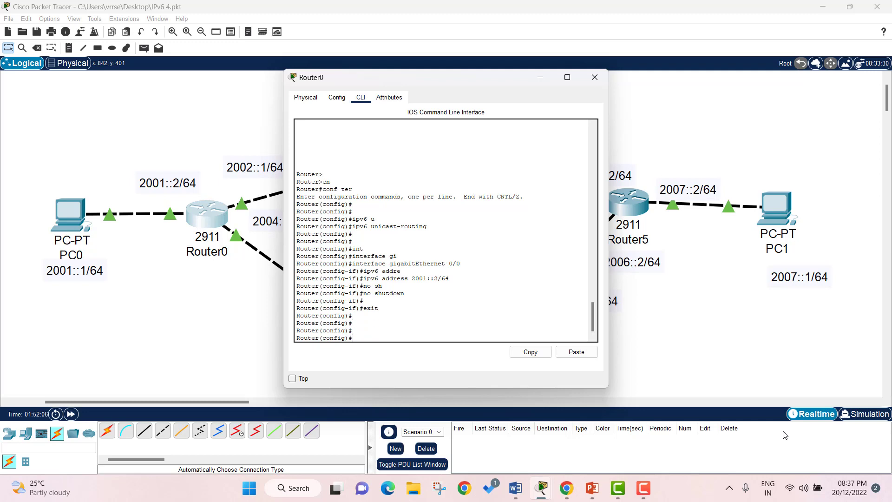
- Check Router0's links in the topology, return to its command line and enter interface gigabitEthernet 0/1
{"action": "left_click_drag", "start_coordinate": [452, 84], "coordinate": [597, 109]}
{"action": "left_click", "coordinate": [739, 107]}
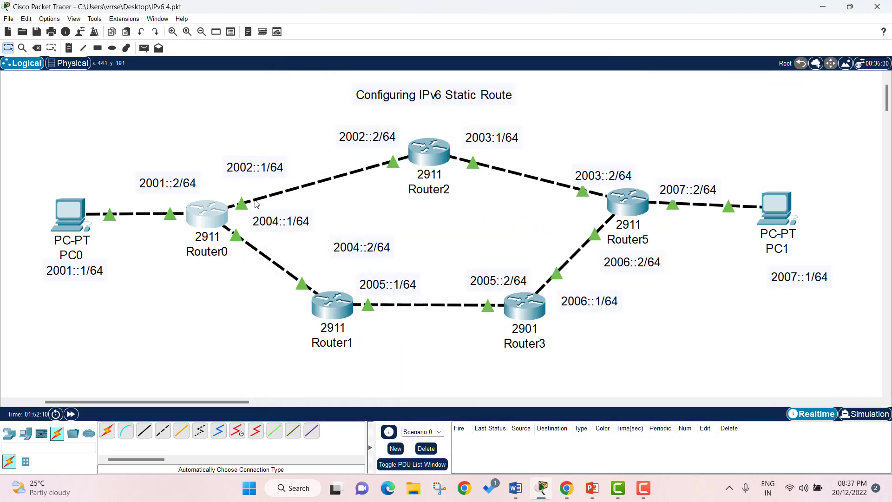
{"action": "mouse_move", "coordinate": [242, 207]}
{"action": "left_click", "coordinate": [219, 205]}
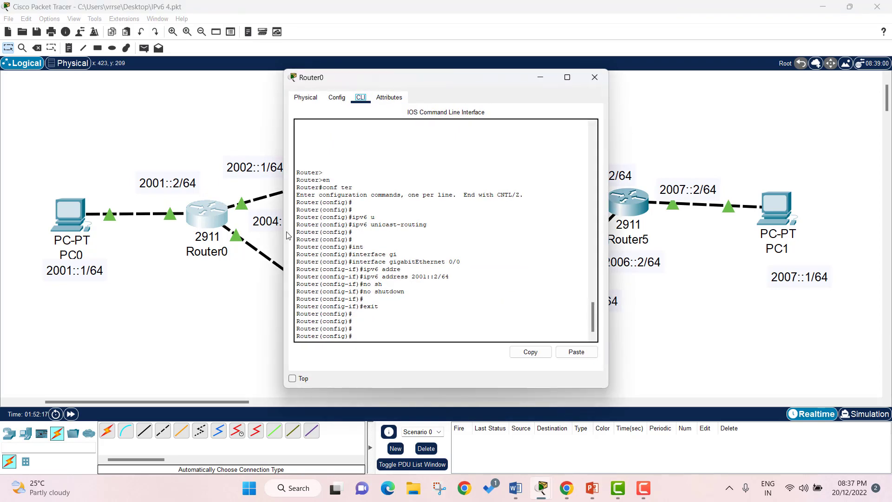
{"action": "left_click", "coordinate": [375, 337]}
{"action": "key", "text": "Return"}
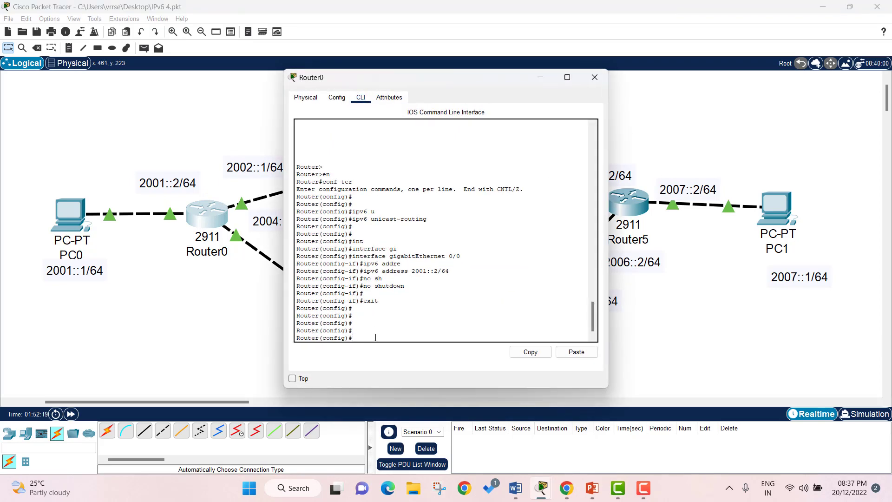
{"action": "type", "text": "no sh"}
{"action": "key", "text": "Tab"}
{"action": "key", "text": "Up"}
{"action": "key", "text": "Up"}
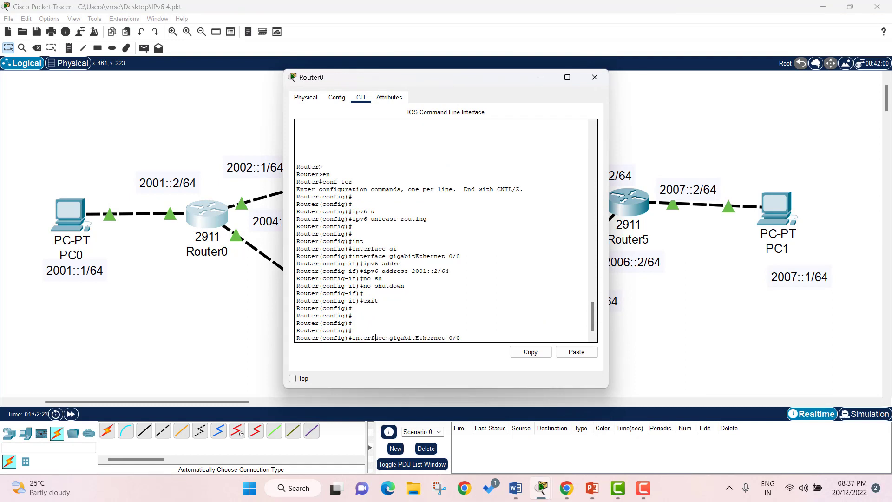
{"action": "type", "text": "1"}
{"action": "key", "text": "Return"}
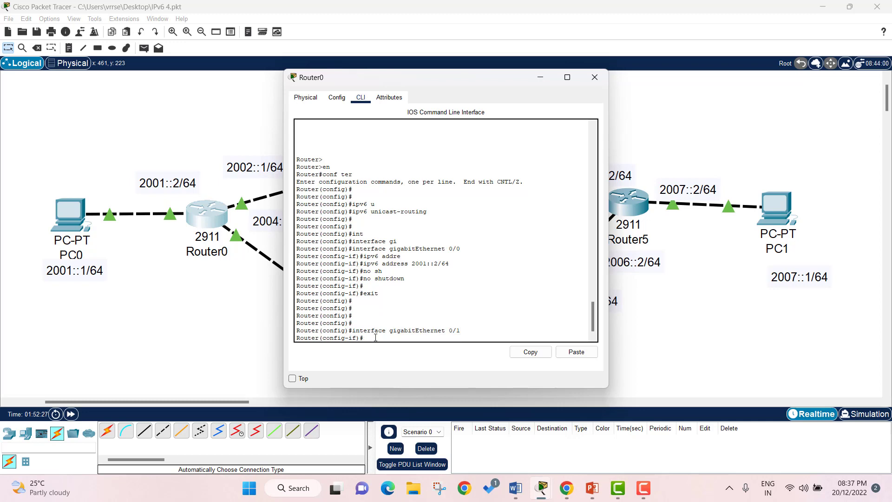
- Try to assign the IPv6 address 2001::1/64 to Router0's gigabitEthernet 0/1
{"action": "type", "text": "ipv"}
{"action": "key", "text": "BackSpace"}
{"action": "key", "text": "BackSpace"}
{"action": "key", "text": "Up"}
{"action": "key", "text": "Up"}
{"action": "key", "text": "Up"}
{"action": "key", "text": "Up"}
{"action": "key", "text": "Up"}
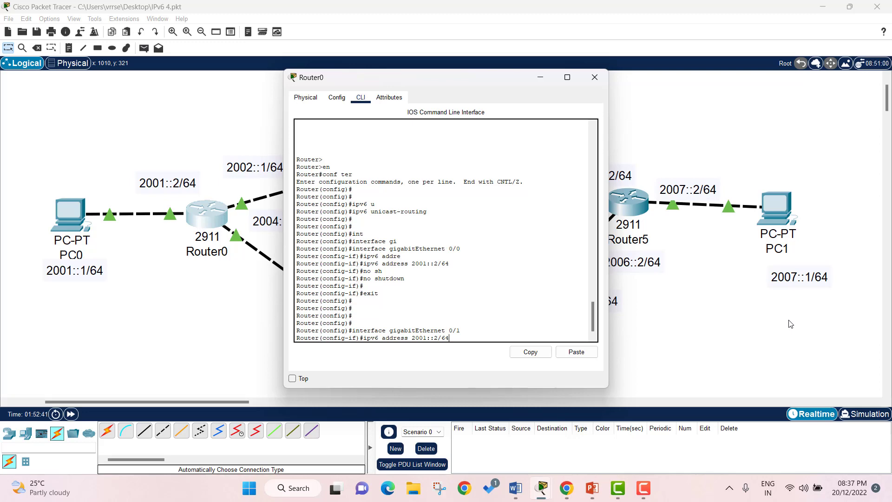
{"action": "key", "text": "Left"}
{"action": "key", "text": "Left"}
{"action": "key", "text": "Left"}
{"action": "key", "text": "BackSpace"}
{"action": "type", "text": "2"}
{"action": "left_click", "coordinate": [254, 174]}
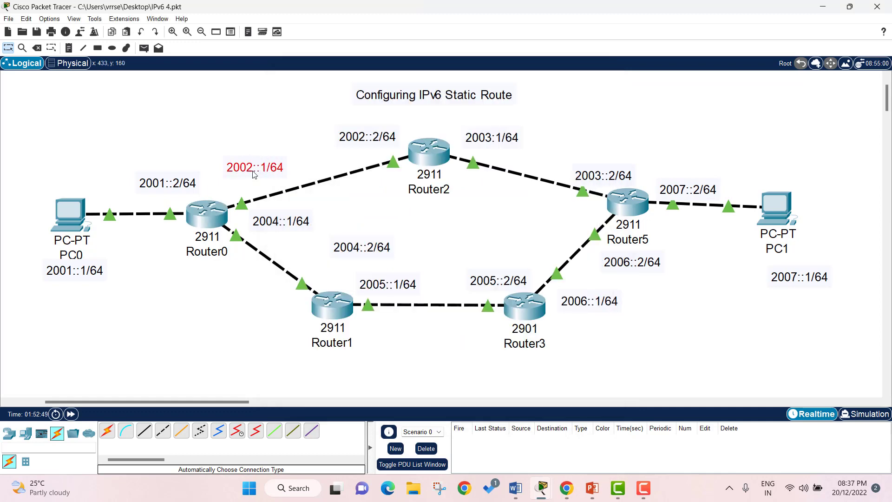
{"action": "left_click", "coordinate": [222, 211]}
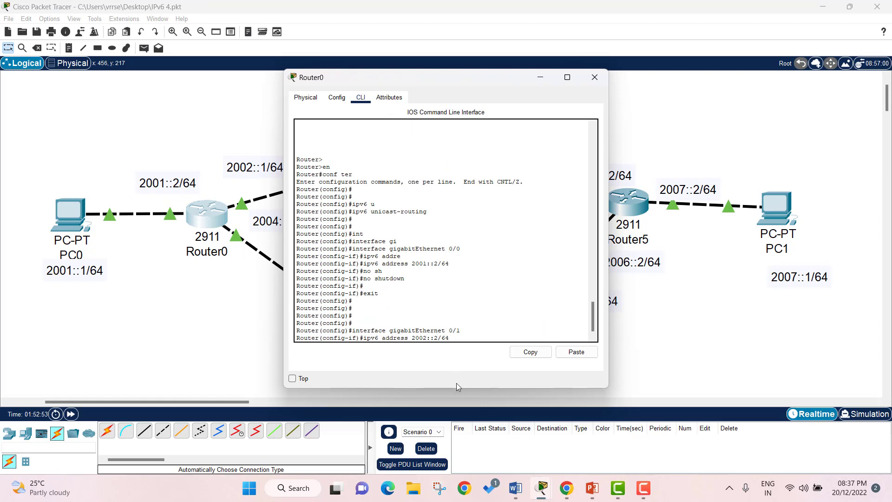
{"action": "key", "text": "BackSpace"}
{"action": "type", "text": "1"}
{"action": "key", "text": "BackSpace"}
{"action": "type", "text": "1"}
{"action": "key", "text": "Return"}
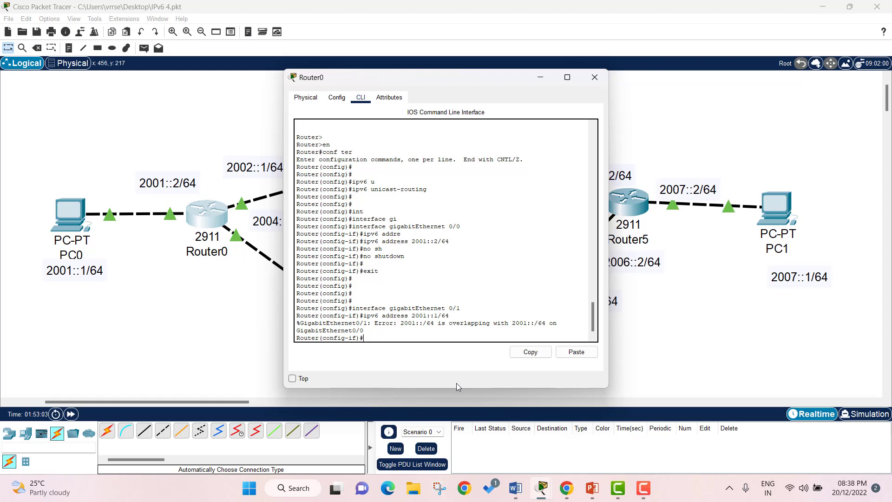
- Assign the IPv6 address 2002::1/64 to Router0's gigabitEthernet 0/1
{"action": "key", "text": "Up"}
{"action": "key", "text": "Left"}
{"action": "key", "text": "Left"}
{"action": "key", "text": "Left"}
{"action": "key", "text": "Left"}
{"action": "key", "text": "Left"}
{"action": "key", "text": "Left"}
{"action": "key", "text": "BackSpace"}
{"action": "type", "text": "2"}
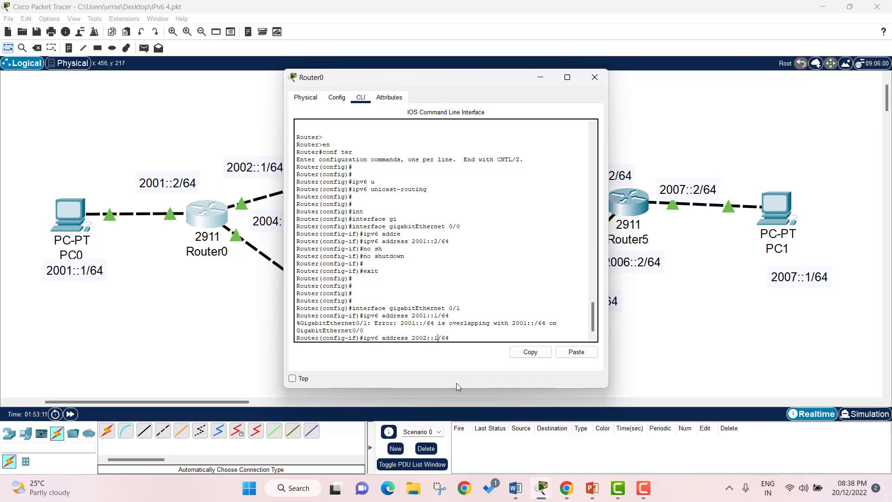
{"action": "key", "text": "Return"}
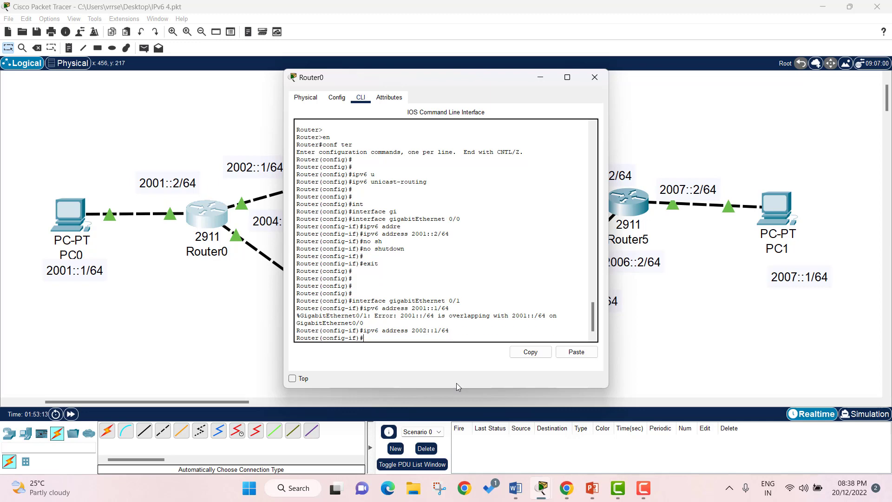
- Bring up Router0's gigabitEthernet 0/1 with no shutdown and exit its interface configuration
{"action": "type", "text": "no sh"}
{"action": "key", "text": "Tab"}
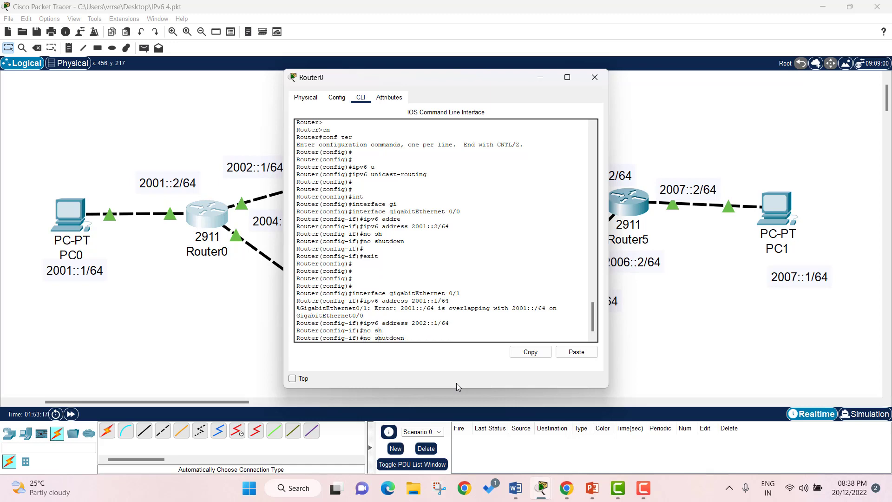
{"action": "key", "text": "Return"}
{"action": "key", "text": "Return"}
{"action": "key", "text": "Return"}
{"action": "key", "text": "Return"}
{"action": "type", "text": "exit"}
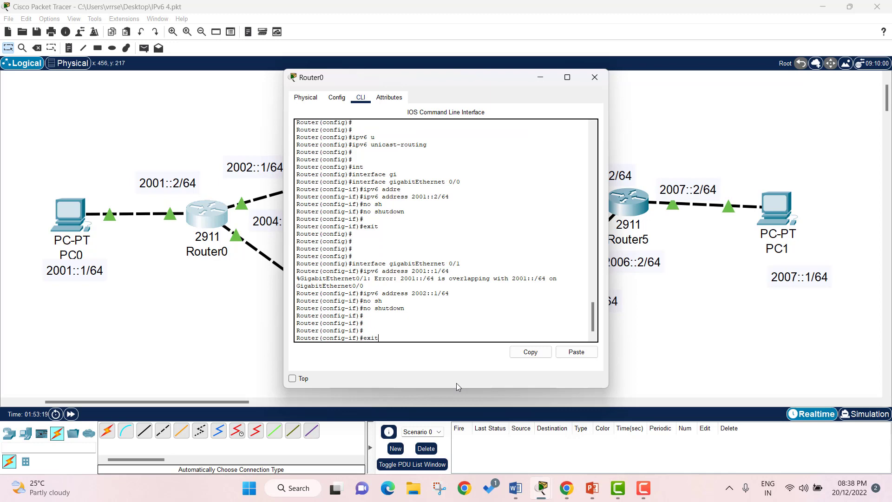
{"action": "key", "text": "Return"}
{"action": "key", "text": "Return"}
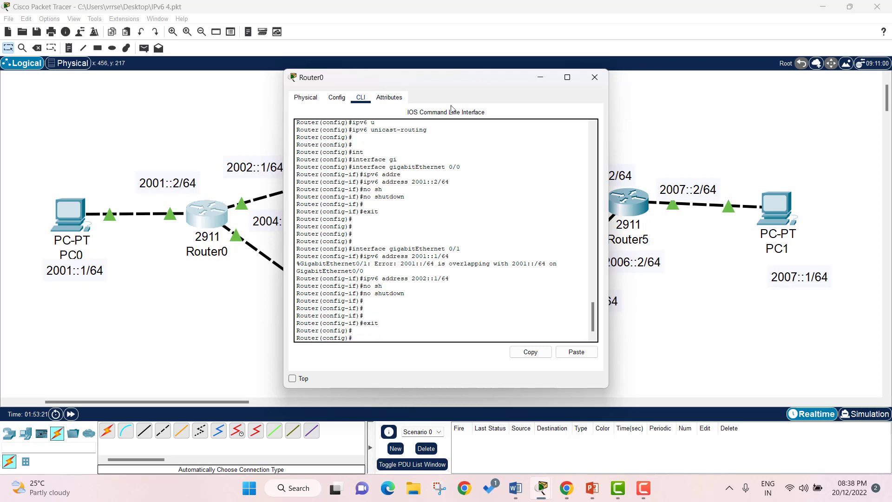
- Check which Router0 port links to Router1 in the topology, return to Router0's command line and enter interface gigabitEthernet 0/2
{"action": "left_click", "coordinate": [595, 90]}
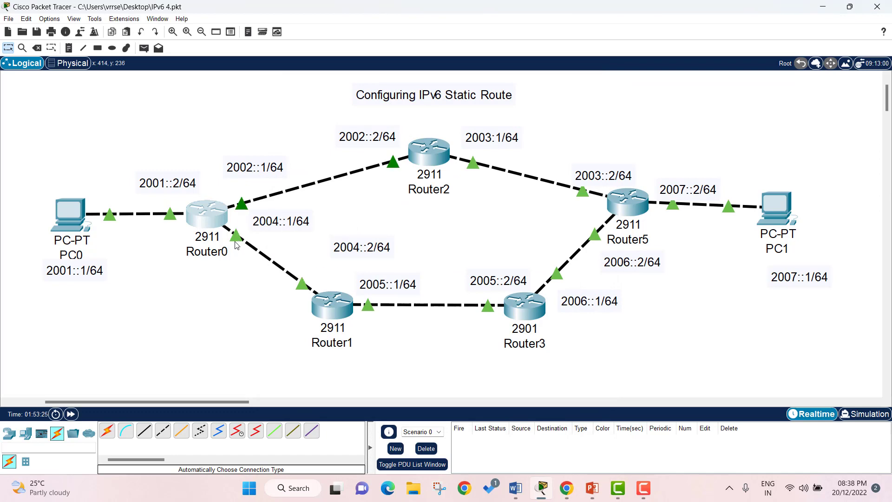
{"action": "mouse_move", "coordinate": [236, 239]}
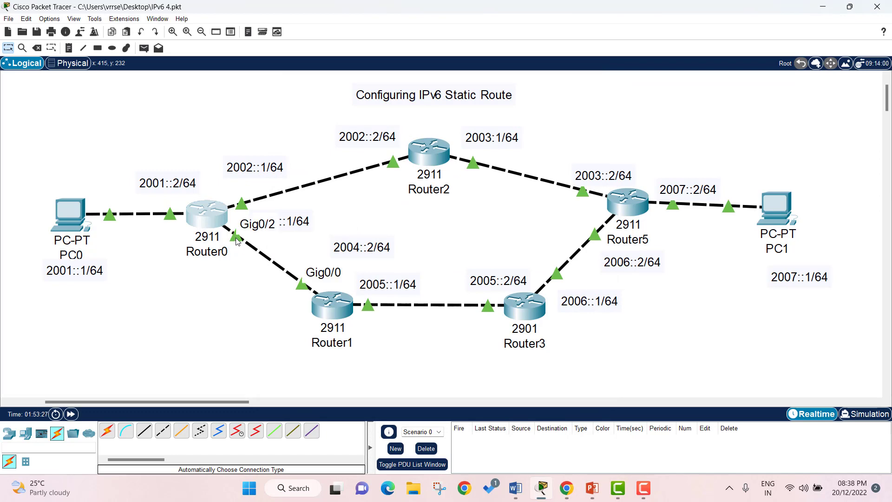
{"action": "left_click", "coordinate": [209, 218]}
{"action": "left_click", "coordinate": [431, 339]}
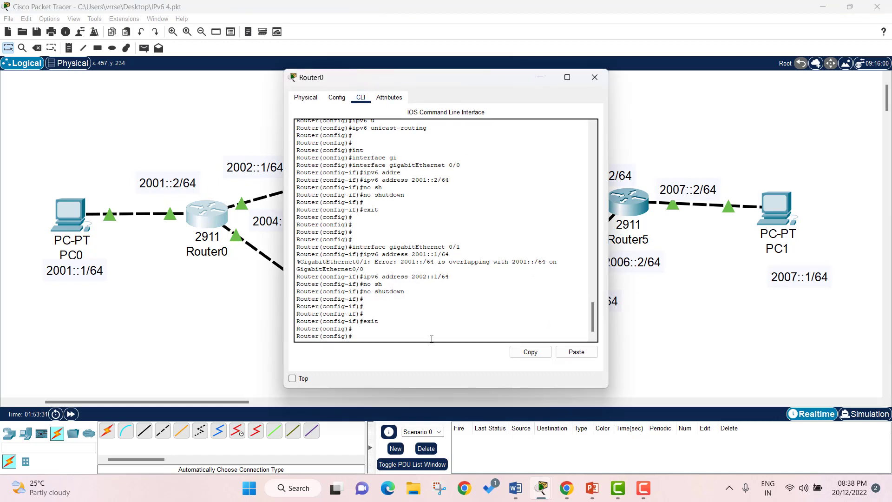
{"action": "type", "text": "ipv6 address 2002::1/64"}
{"action": "key", "text": "Up"}
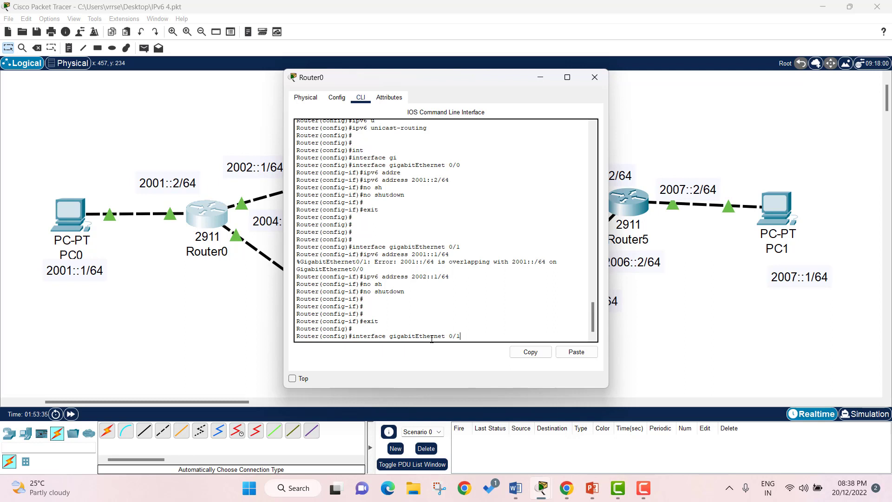
{"action": "key", "text": "BackSpace"}
{"action": "type", "text": "2"}
{"action": "key", "text": "Return"}
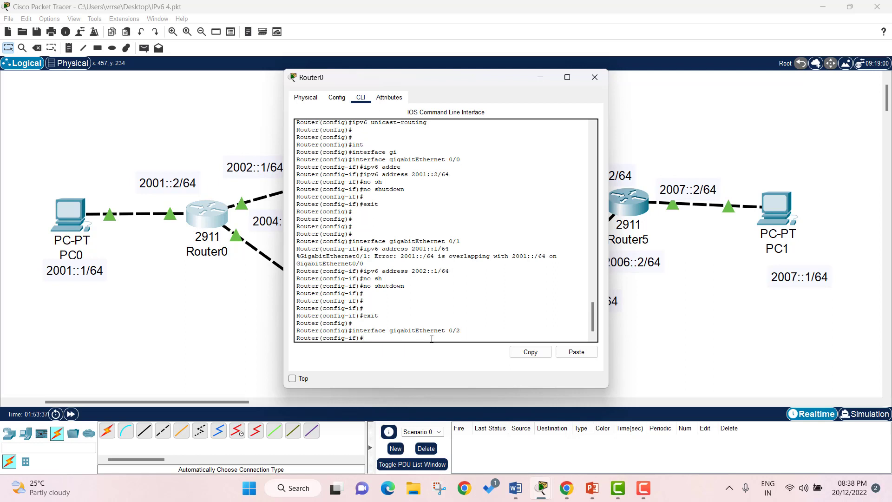
- Assign the IPv6 address 2004::1/64 to Router0's gigabitEthernet 0/2
{"action": "type", "text": "ipv6 address"}
{"action": "left_click_drag", "start_coordinate": [354, 80], "coordinate": [449, 81]}
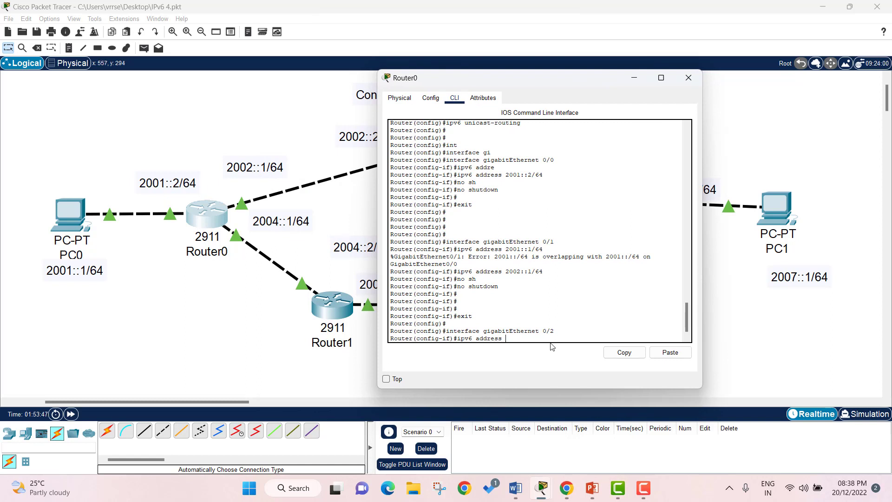
{"action": "type", "text": "2004::1/64"}
{"action": "key", "text": "Return"}
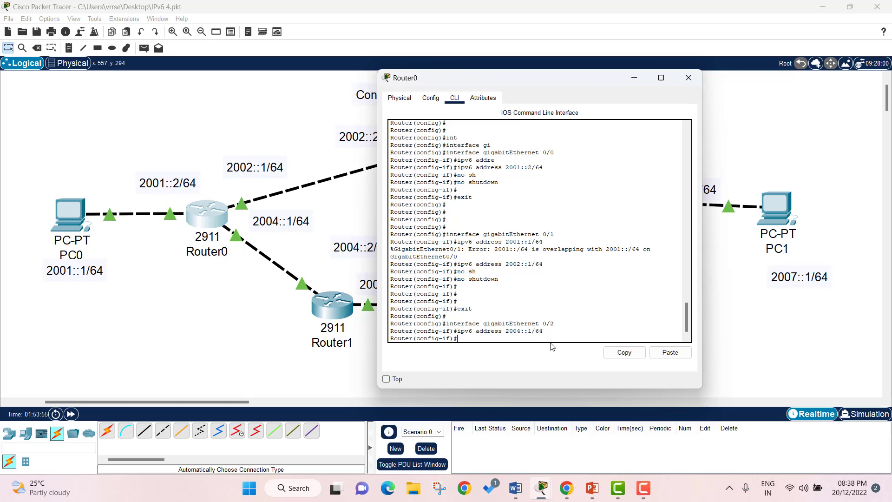
- Bring up Router0's gigabitEthernet 0/2 with no shutdown and close the router's window
{"action": "type", "text": "no sh"}
{"action": "key", "text": "Tab"}
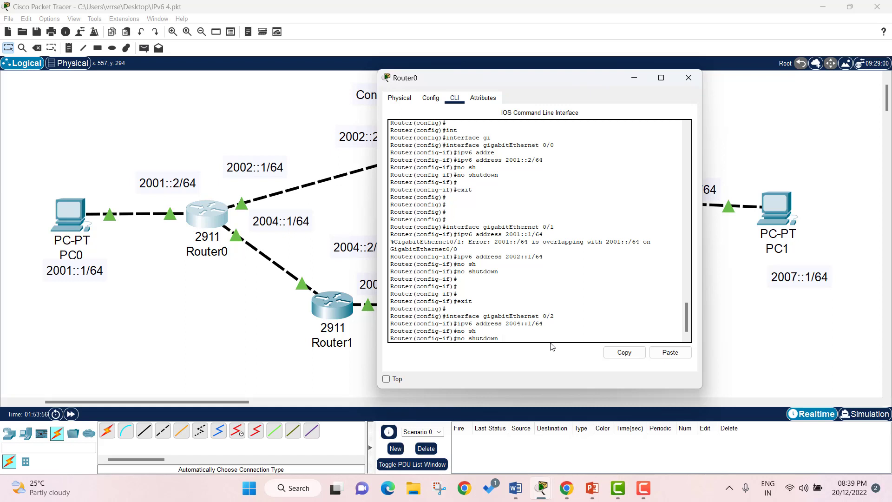
{"action": "key", "text": "Return"}
{"action": "key", "text": "Return"}
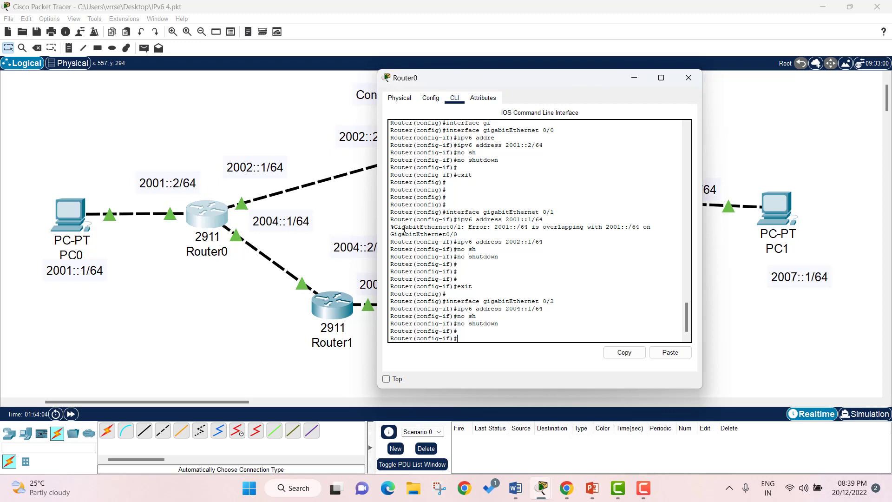
{"action": "left_click", "coordinate": [688, 78]}
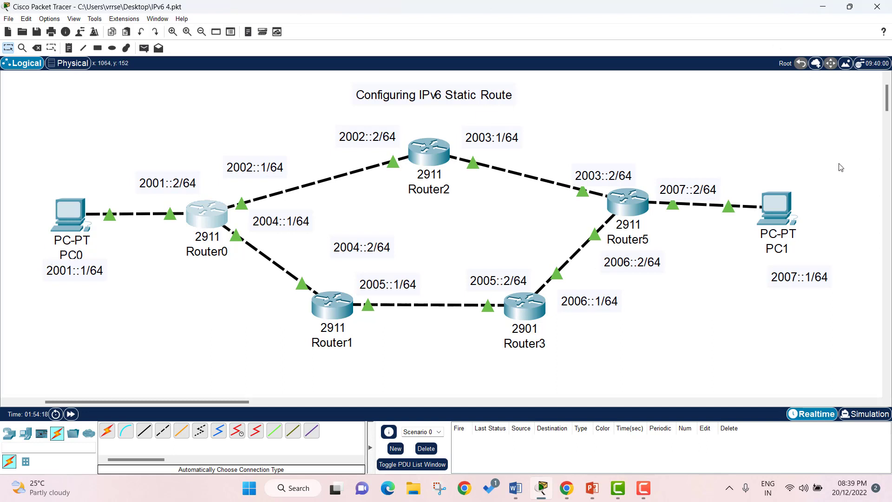
- Draw black arrow lines marking the forward path from Router0 through Router2 and Router5 to PC1
{"action": "left_click", "coordinate": [82, 48]}
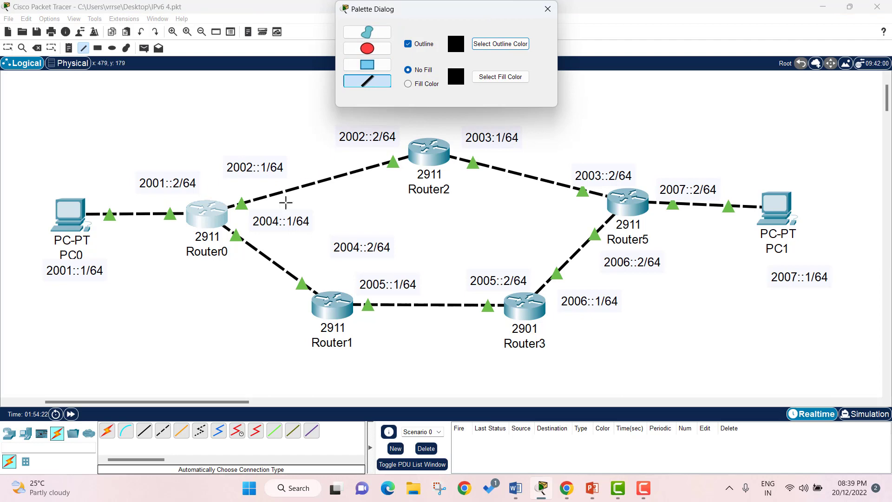
{"action": "mouse_move", "coordinate": [235, 191]}
{"action": "left_mouse_down"}
{"action": "mouse_move", "coordinate": [324, 171]}
{"action": "mouse_move", "coordinate": [378, 147]}
{"action": "left_mouse_up"}
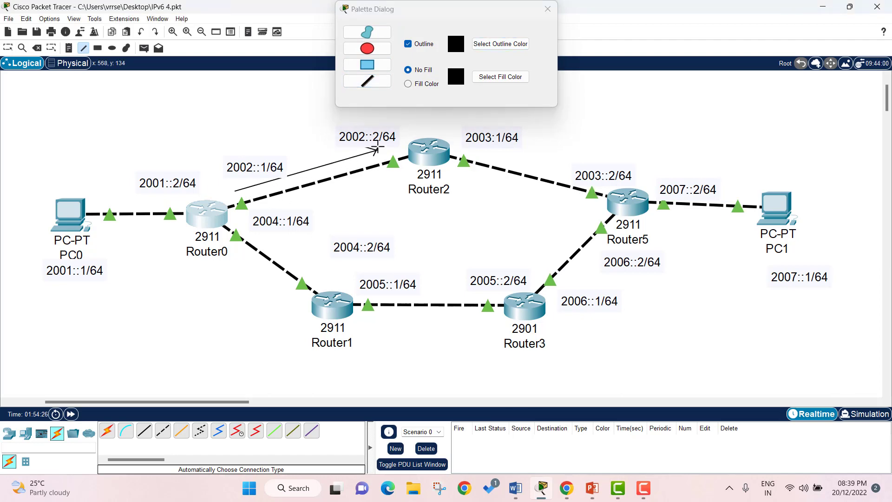
{"action": "mouse_move", "coordinate": [493, 150]}
{"action": "left_mouse_down"}
{"action": "mouse_move", "coordinate": [560, 166]}
{"action": "mouse_move", "coordinate": [573, 160]}
{"action": "mouse_move", "coordinate": [581, 170]}
{"action": "left_mouse_up"}
{"action": "mouse_move", "coordinate": [658, 172]}
{"action": "left_mouse_down"}
{"action": "mouse_move", "coordinate": [749, 168]}
{"action": "mouse_move", "coordinate": [747, 182]}
{"action": "left_mouse_up"}
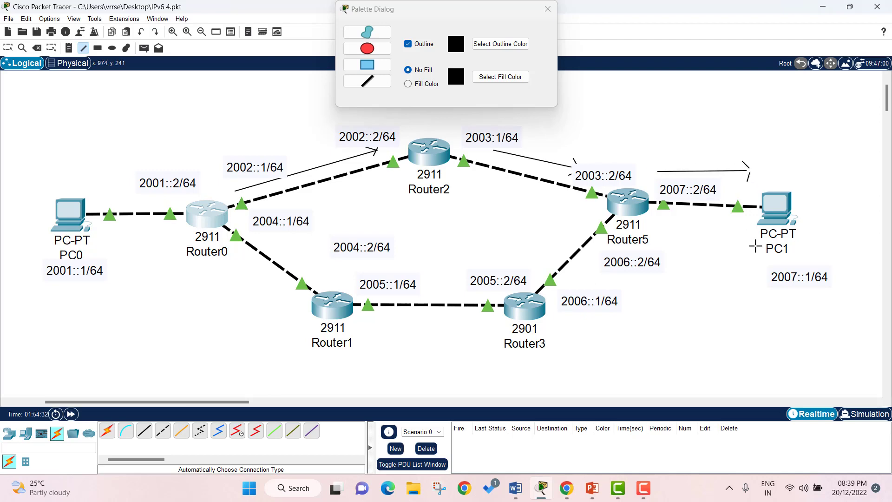
- Draw arrow lines marking the return path from PC1 through Router5, Router3 and Router1 to Router0, and leave the drawing mode
{"action": "mouse_move", "coordinate": [754, 245]}
{"action": "left_mouse_down"}
{"action": "mouse_move", "coordinate": [563, 231]}
{"action": "mouse_move", "coordinate": [568, 242]}
{"action": "mouse_move", "coordinate": [492, 259]}
{"action": "mouse_move", "coordinate": [510, 258]}
{"action": "left_mouse_up"}
{"action": "mouse_move", "coordinate": [456, 257]}
{"action": "left_mouse_down"}
{"action": "mouse_move", "coordinate": [390, 261]}
{"action": "mouse_move", "coordinate": [407, 267]}
{"action": "left_mouse_up"}
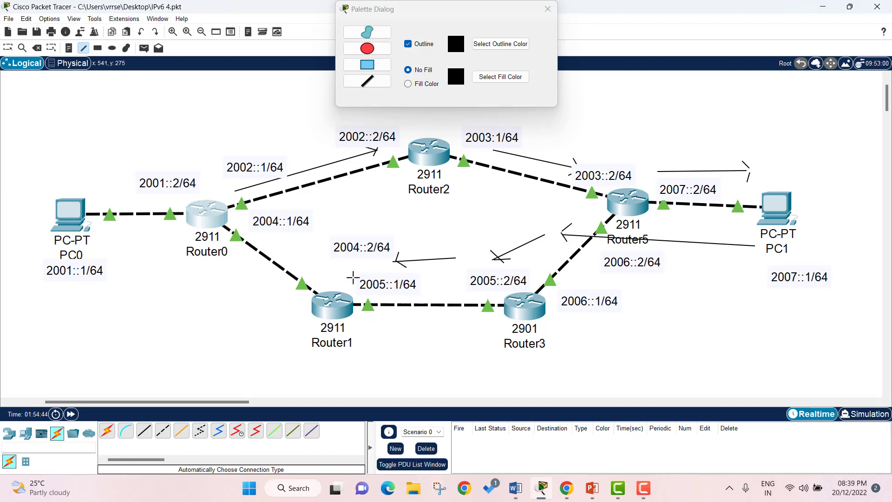
{"action": "mouse_move", "coordinate": [337, 272]}
{"action": "left_mouse_down"}
{"action": "mouse_move", "coordinate": [265, 235]}
{"action": "mouse_move", "coordinate": [300, 233]}
{"action": "left_mouse_up"}
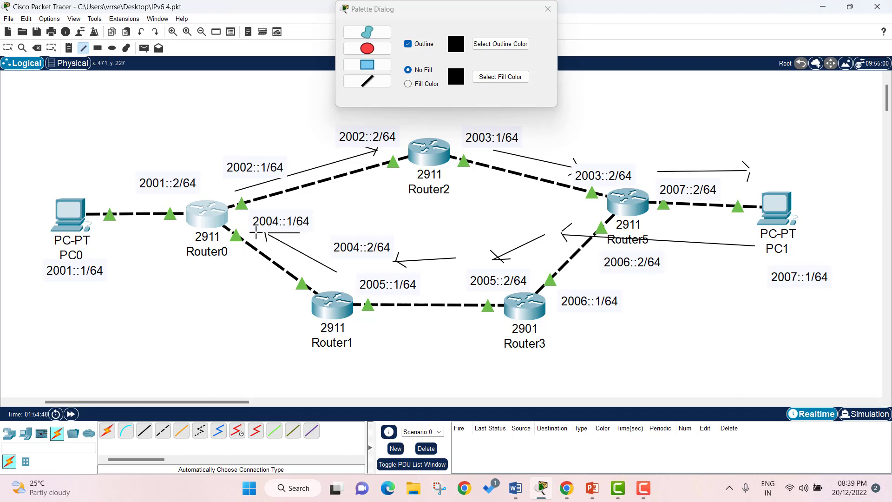
{"action": "left_click", "coordinate": [548, 9]}
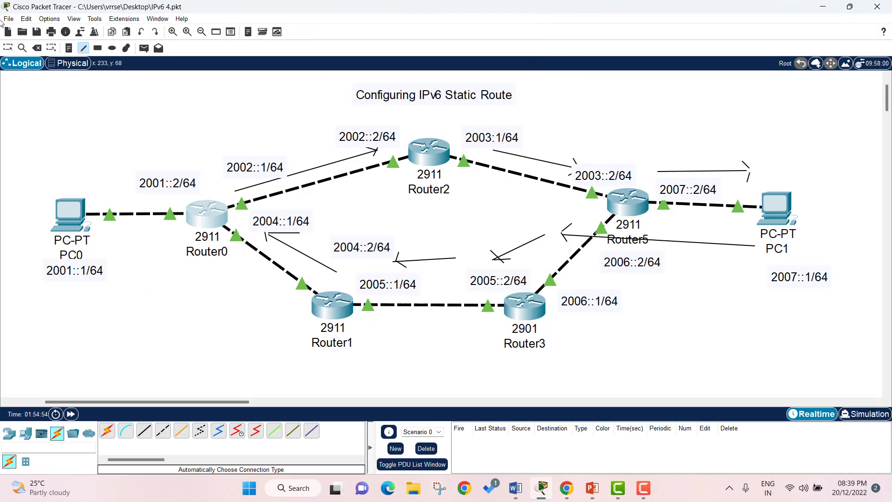
{"action": "left_click", "coordinate": [8, 48]}
- Reopen Router0's command line and exit the gigabitEthernet 0/2 interface configuration to global configuration mode
{"action": "left_click", "coordinate": [203, 222]}
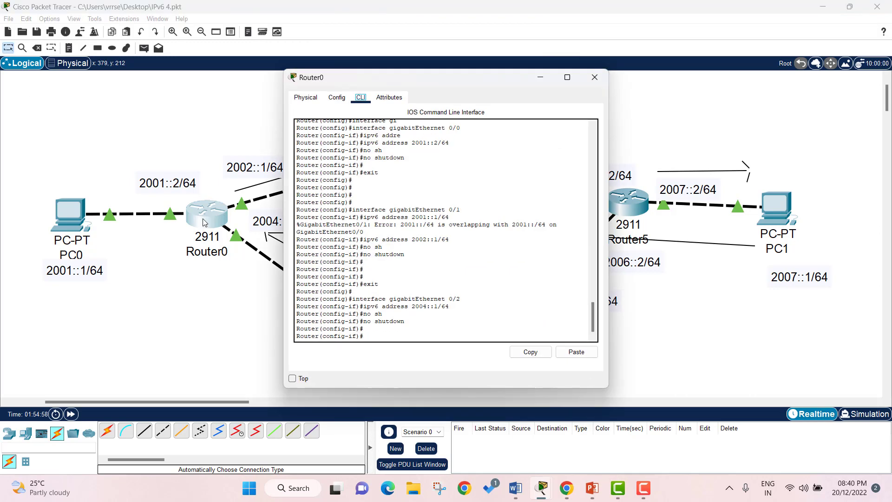
{"action": "left_click", "coordinate": [387, 334]}
{"action": "key", "text": "Return"}
{"action": "key", "text": "Return"}
{"action": "key", "text": "Return"}
{"action": "type", "text": "er(config-if)#e"}
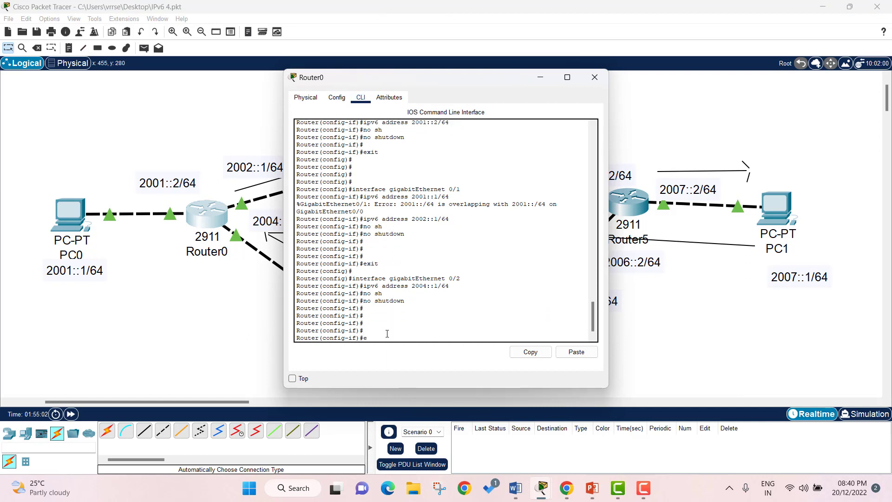
{"action": "type", "text": "xit"}
{"action": "key", "text": "Return"}
{"action": "key", "text": "Return"}
{"action": "key", "text": "Return"}
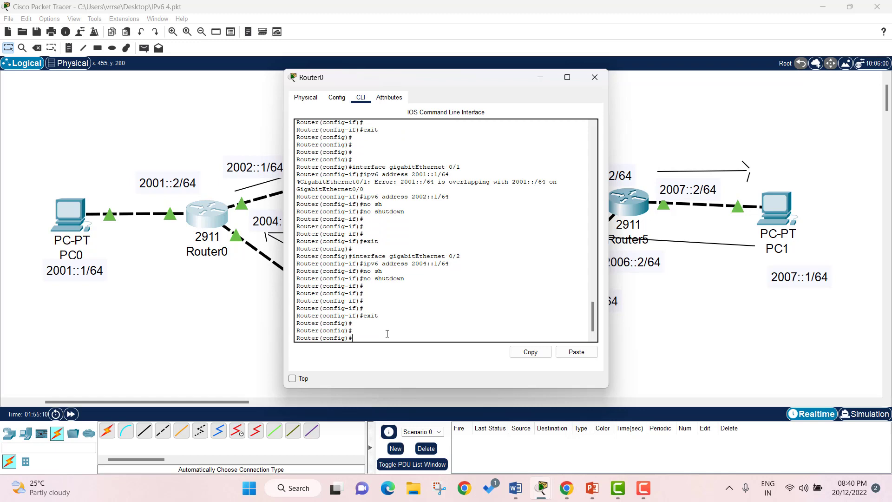
- Add the IPv6 static route to 2007::/64 via next hop 2002::2 on Router0 and close its window
{"action": "type", "text": "ip6"}
{"action": "key", "text": "BackSpace"}
{"action": "type", "text": "v6 route"}
{"action": "type", "text": "200"}
{"action": "type", "text": "4"}
{"action": "left_click_drag", "start_coordinate": [412, 84], "coordinate": [529, 246]}
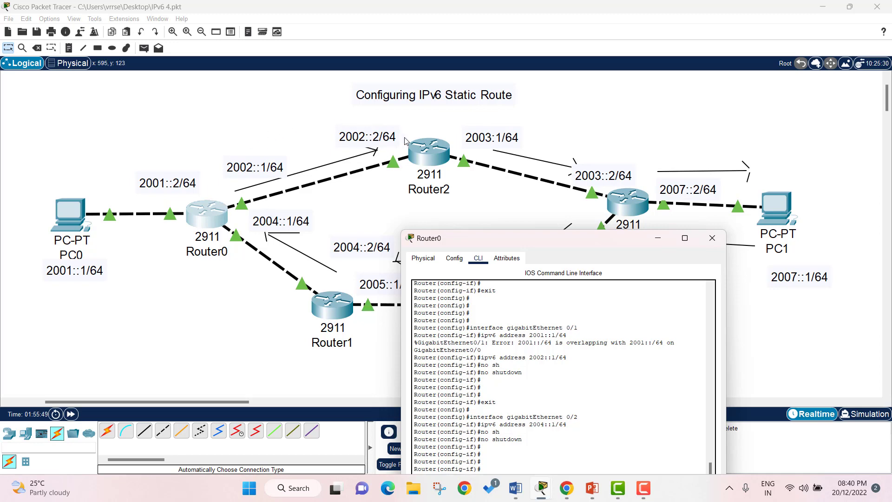
{"action": "left_click_drag", "start_coordinate": [471, 238], "coordinate": [558, 87]}
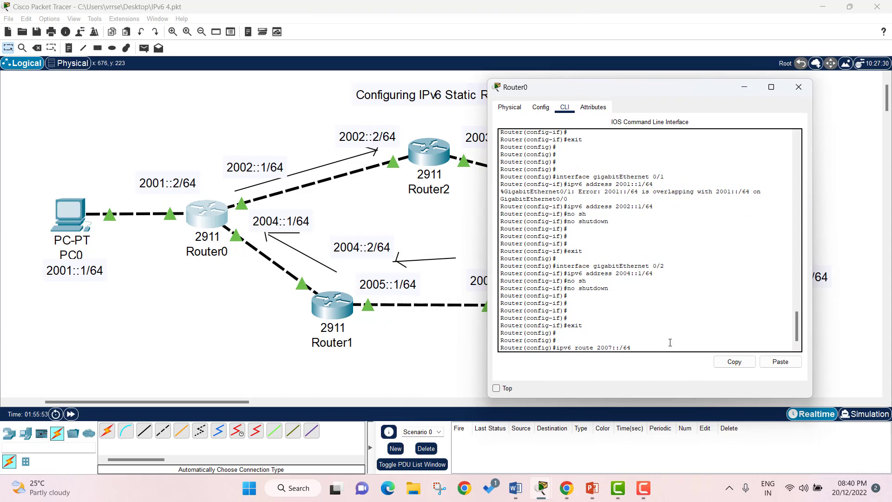
{"action": "type", "text": "02::2/"}
{"action": "key", "text": "BackSpace"}
{"action": "key", "text": "Return"}
{"action": "key", "text": "Return"}
{"action": "key", "text": "Return"}
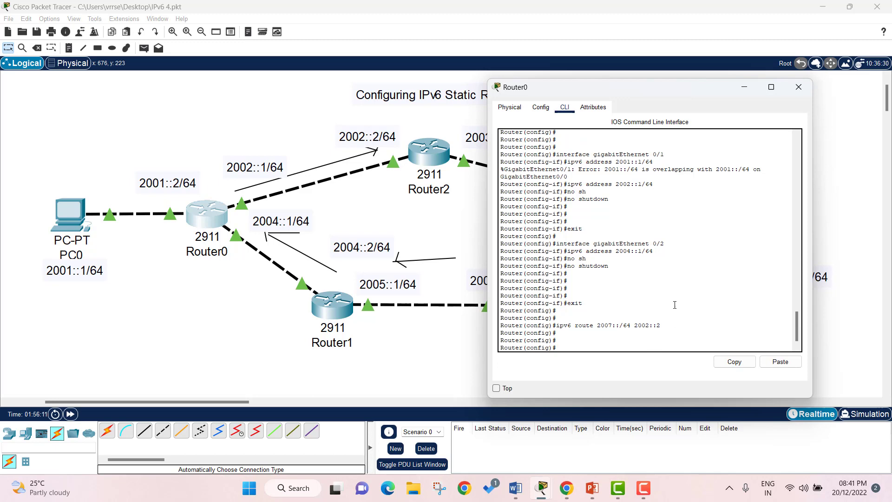
{"action": "left_click", "coordinate": [799, 87]}
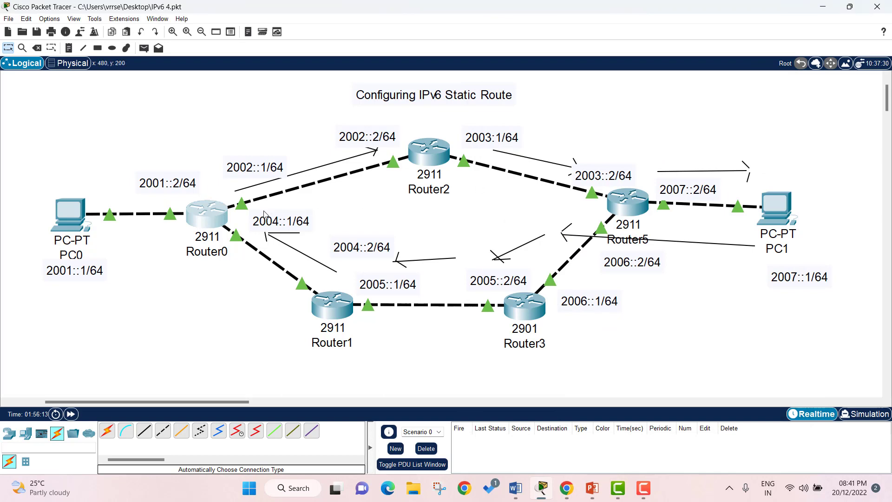
- Open Router2's command line and enter global configuration mode with en and conf ter
{"action": "left_click", "coordinate": [426, 154]}
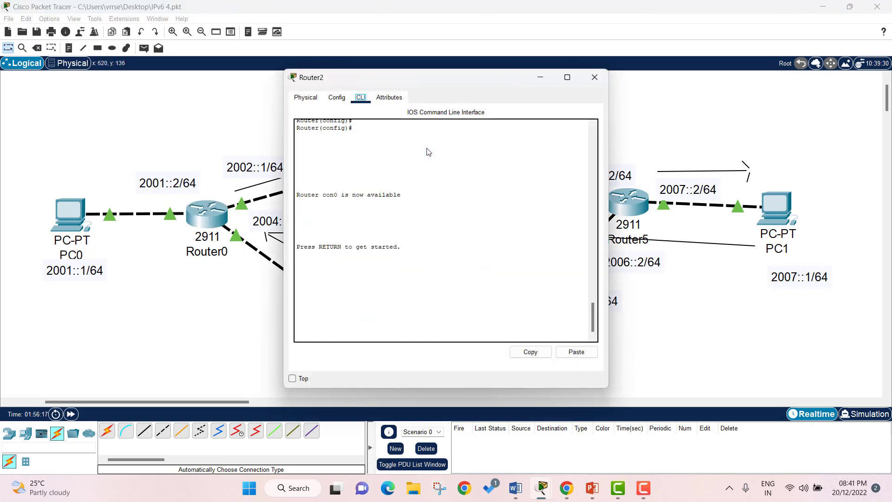
{"action": "left_click", "coordinate": [391, 288]}
{"action": "key", "text": "Return"}
{"action": "key", "text": "Return"}
{"action": "key", "text": "Return"}
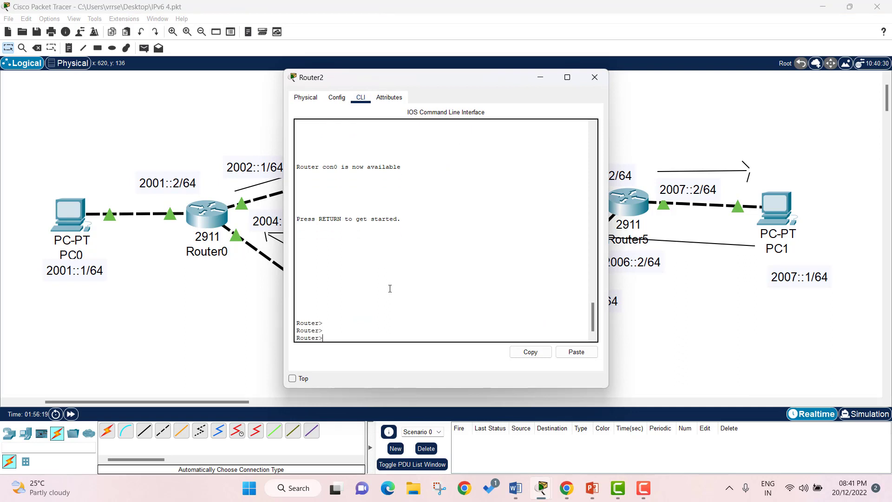
{"action": "type", "text": "en"}
{"action": "key", "text": "Return"}
{"action": "type", "text": "conf ter"}
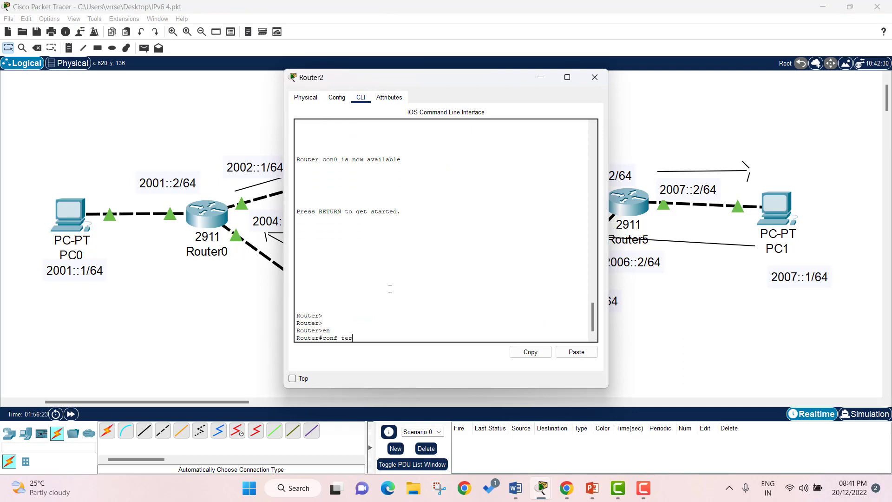
{"action": "key", "text": "Return"}
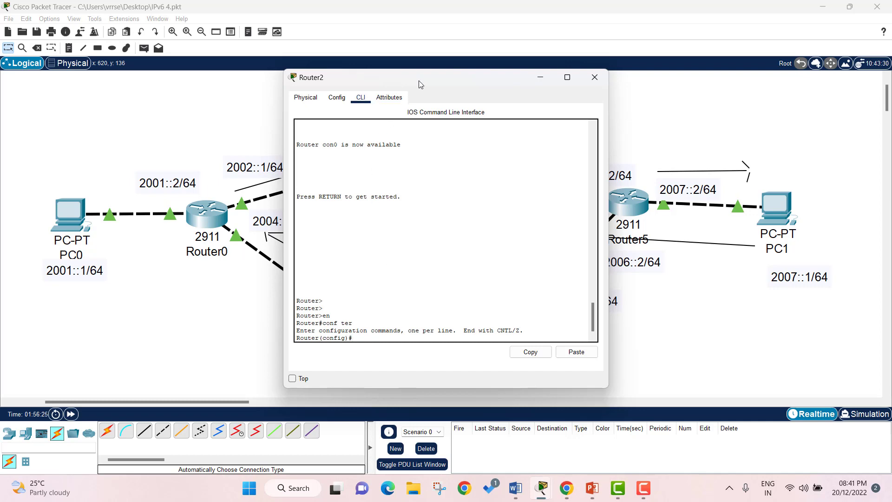
- Add the IPv6 static route to 2007::/64 via next hop 2003::2 on Router2 and close its window
{"action": "left_click_drag", "start_coordinate": [421, 79], "coordinate": [205, 131]}
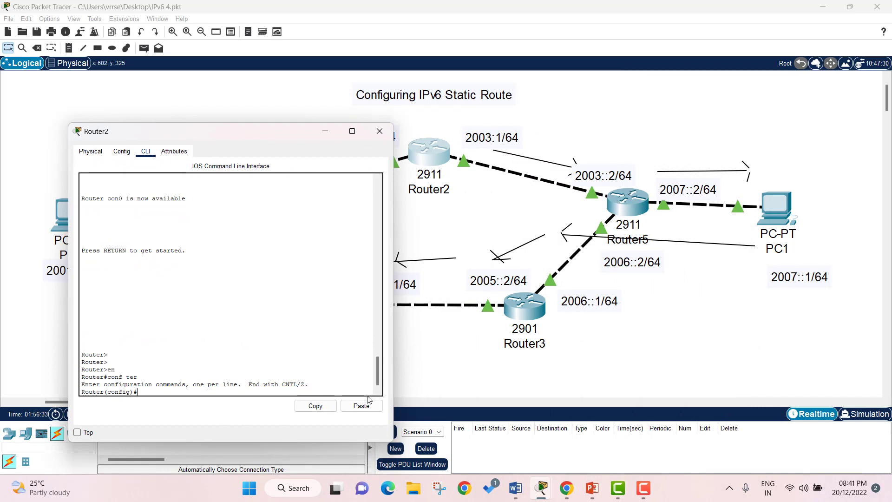
{"action": "type", "text": "ipv6 route 2007::/64"}
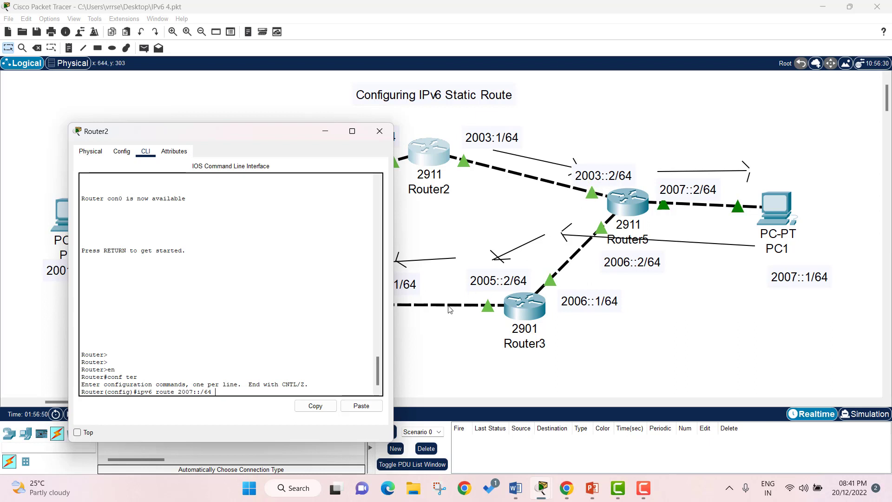
{"action": "type", "text": "2003::"}
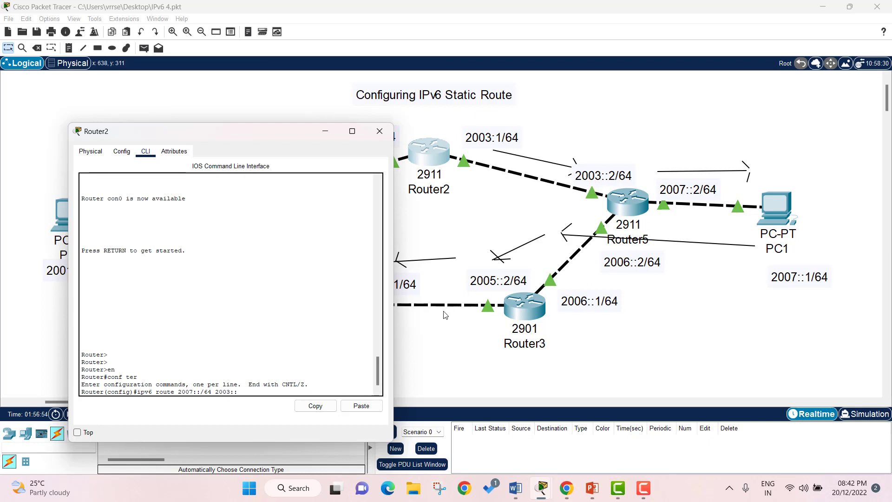
{"action": "type", "text": "2"}
{"action": "key", "text": "Return"}
{"action": "key", "text": "Return"}
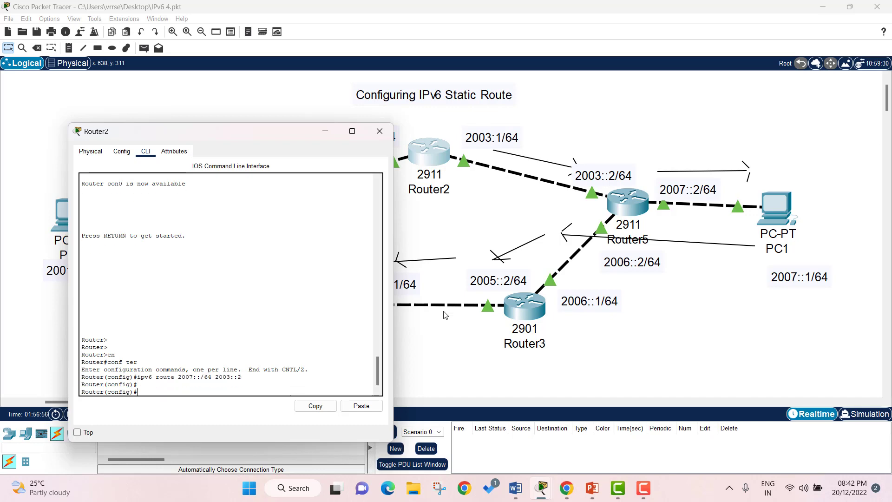
{"action": "left_click", "coordinate": [379, 130]}
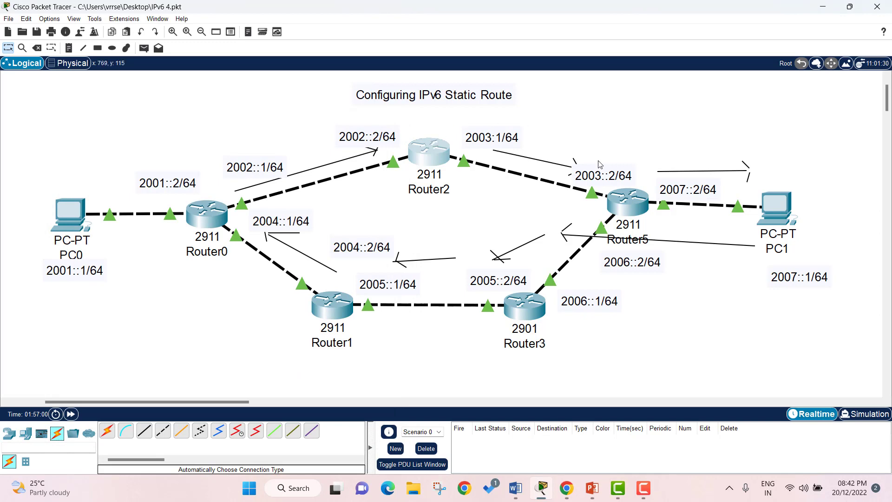
- Open Router5's command line and enter global configuration mode with en and conf ter
{"action": "mouse_move", "coordinate": [621, 212]}
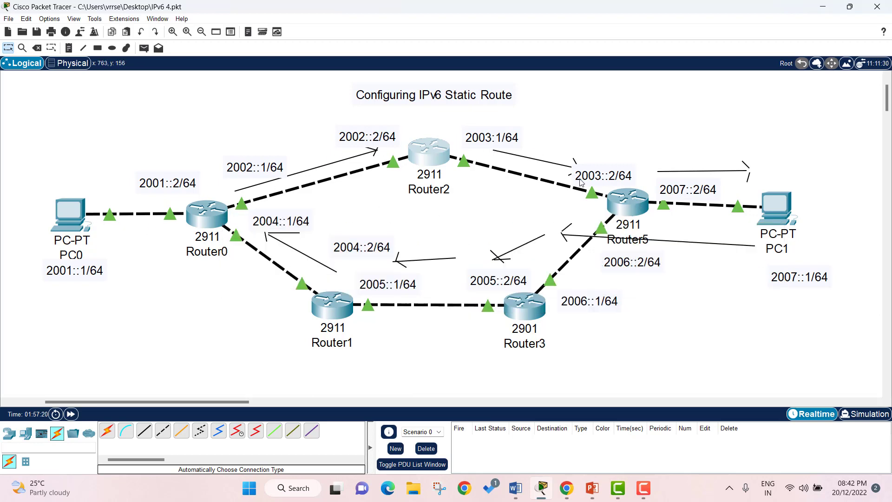
{"action": "mouse_move", "coordinate": [799, 208]}
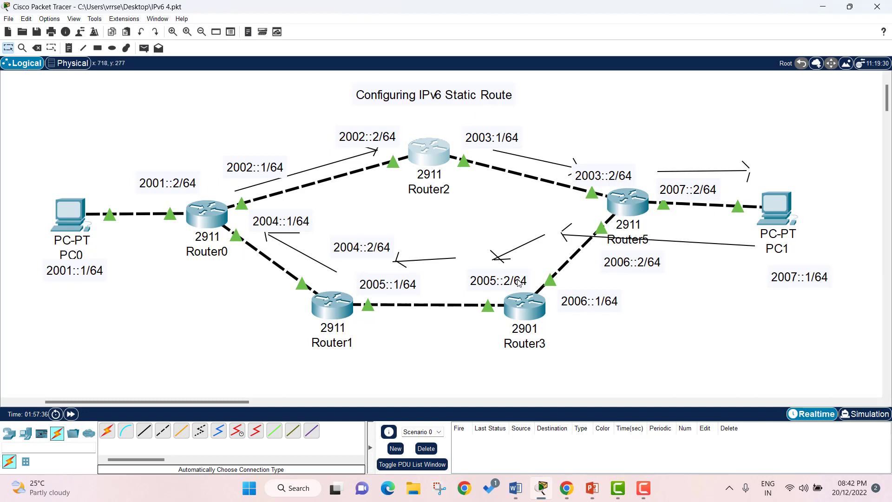
{"action": "left_click", "coordinate": [630, 209]}
{"action": "left_click", "coordinate": [394, 273]}
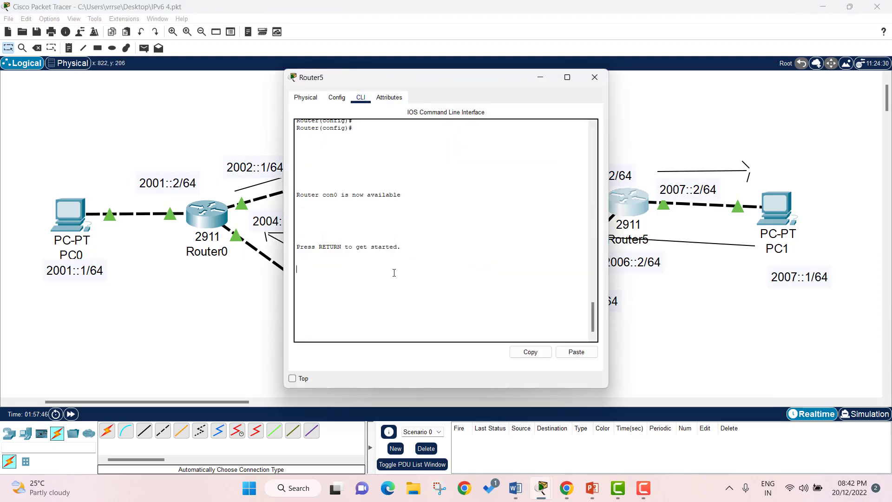
{"action": "key", "text": "Return"}
{"action": "type", "text": "en"}
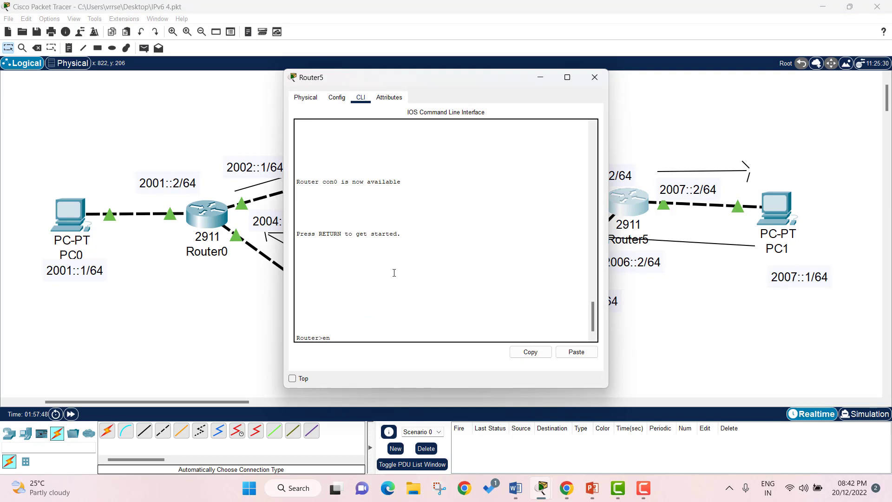
{"action": "key", "text": "Return"}
{"action": "key", "text": "Return"}
{"action": "key", "text": "Return"}
{"action": "type", "text": "conf "}
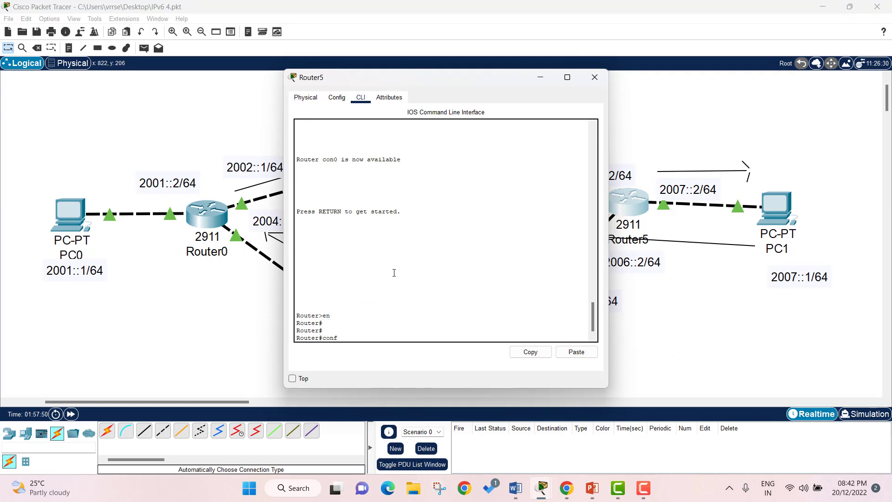
{"action": "type", "text": "ter"}
{"action": "key", "text": "Return"}
{"action": "key", "text": "Return"}
{"action": "key", "text": "Return"}
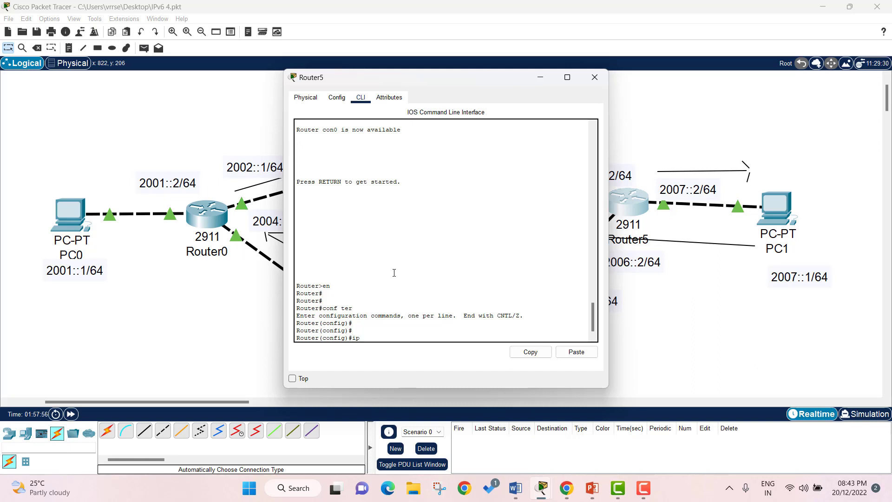
- Add the IPv6 static route to 2001::/64 via next hop 2006::1 on Router5 and close its window
{"action": "type", "text": "ipv6 router"}
{"action": "type", "text": "001"}
{"action": "key", "text": "BackSpace"}
{"action": "key", "text": "BackSpace"}
{"action": "key", "text": "BackSpace"}
{"action": "type", "text": "2001::/64"}
{"action": "left_click_drag", "start_coordinate": [409, 74], "coordinate": [286, 79]}
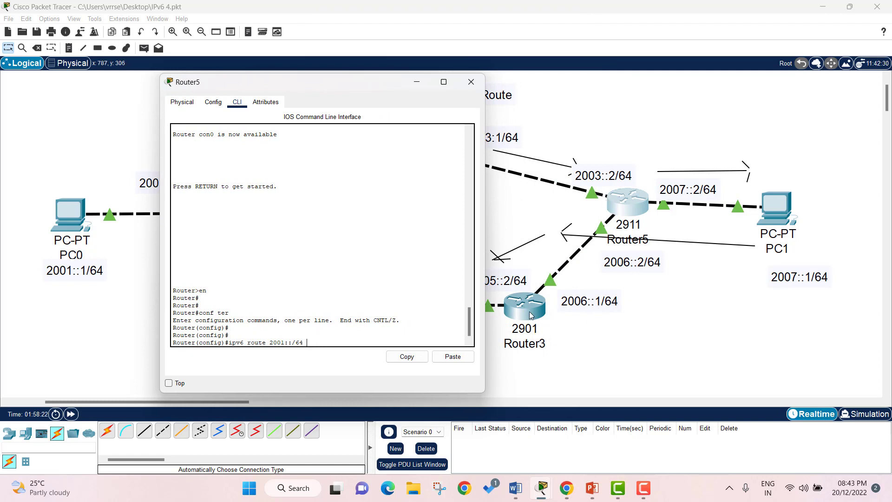
{"action": "type", "text": "2006::1"}
{"action": "key", "text": "Return"}
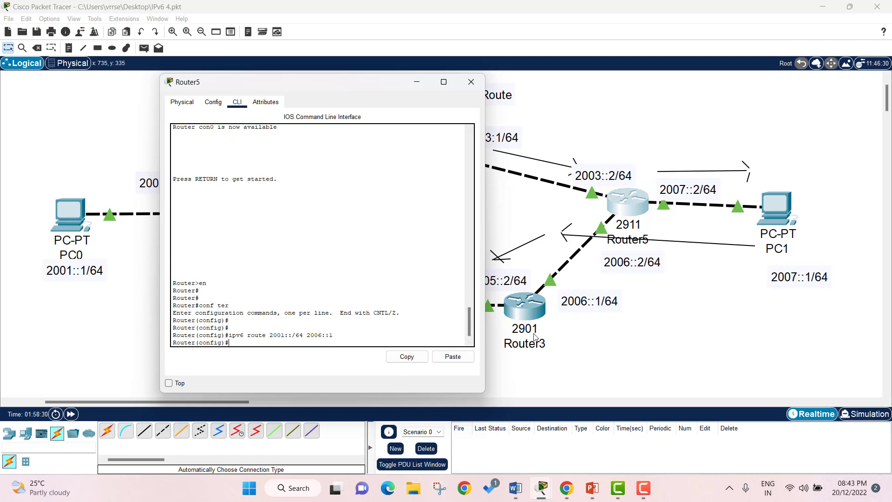
{"action": "left_click", "coordinate": [471, 82]}
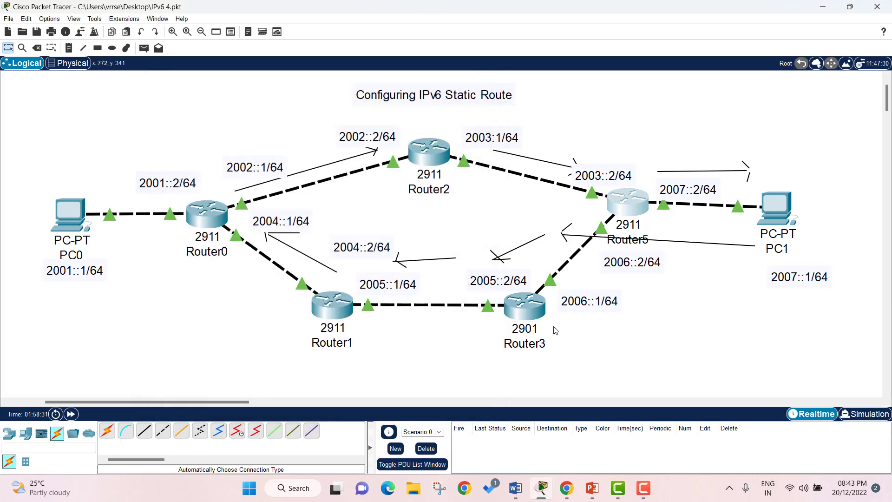
- Open Router3's command line and enter global configuration mode with en and conf ter
{"action": "left_click", "coordinate": [534, 317]}
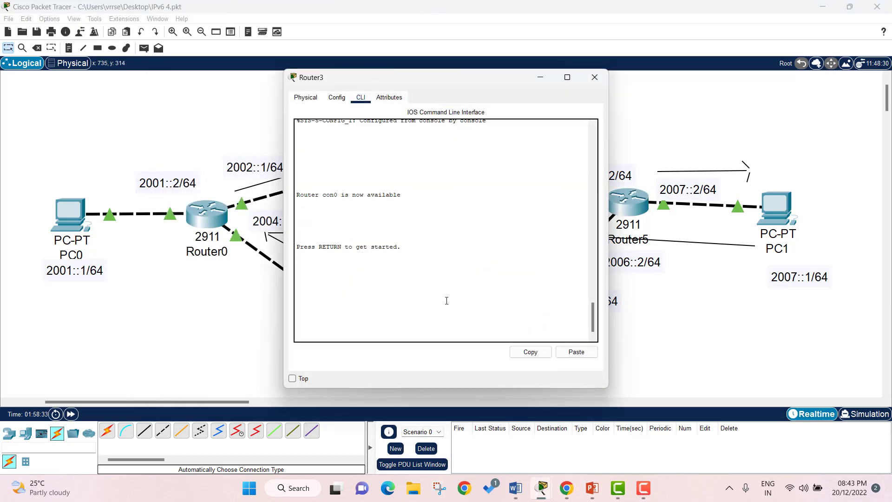
{"action": "key", "text": "Return"}
{"action": "key", "text": "Return"}
{"action": "key", "text": "Return"}
{"action": "key", "text": "Return"}
{"action": "type", "text": "en"}
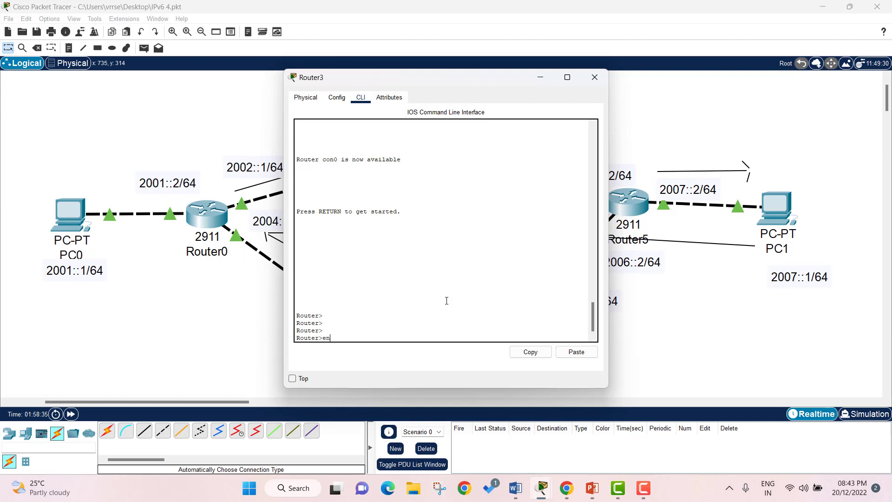
{"action": "key", "text": "Return"}
{"action": "type", "text": "con"}
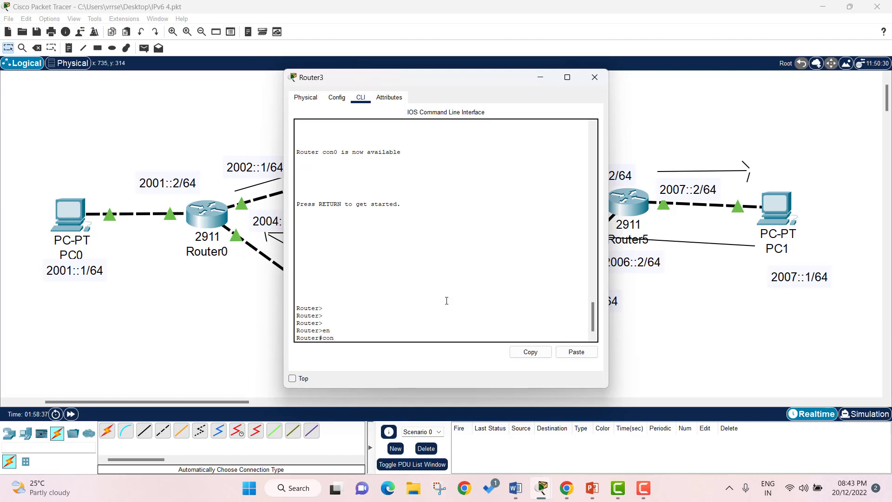
{"action": "type", "text": "f ter"}
{"action": "key", "text": "Return"}
{"action": "key", "text": "Return"}
{"action": "key", "text": "Return"}
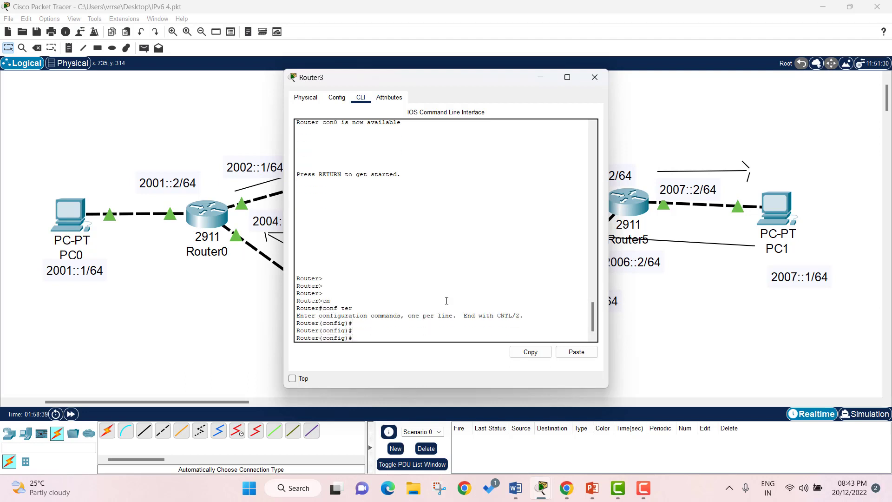
- Add the IPv6 static route to 2001::/64 via next hop 2005::1 on Router3 and close its window
{"action": "type", "text": "ipv6"}
{"action": "type", "text": "route 2001::/64"}
{"action": "left_click_drag", "start_coordinate": [451, 79], "coordinate": [739, 90]}
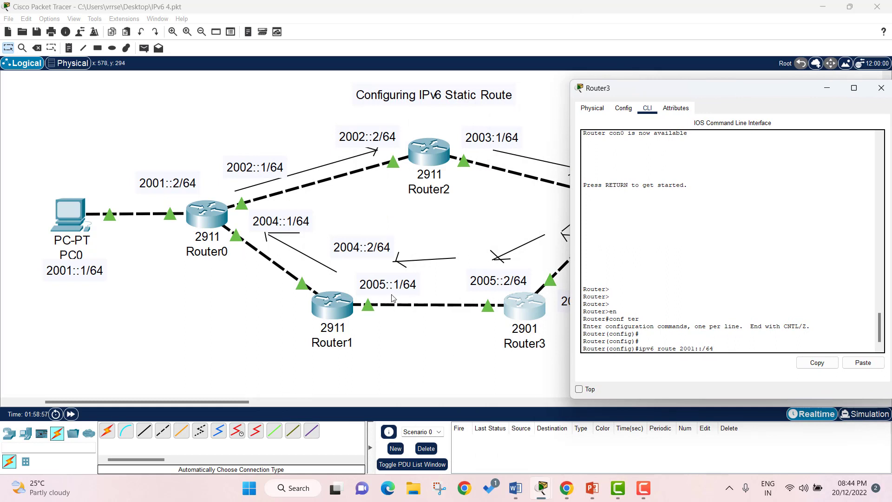
{"action": "left_click_drag", "start_coordinate": [661, 93], "coordinate": [604, 93]}
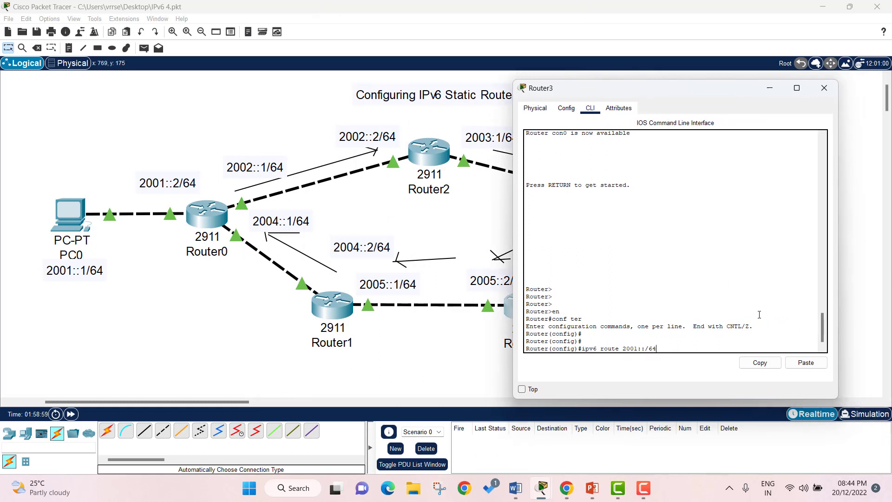
{"action": "type", "text": "2005::1"}
{"action": "key", "text": "Return"}
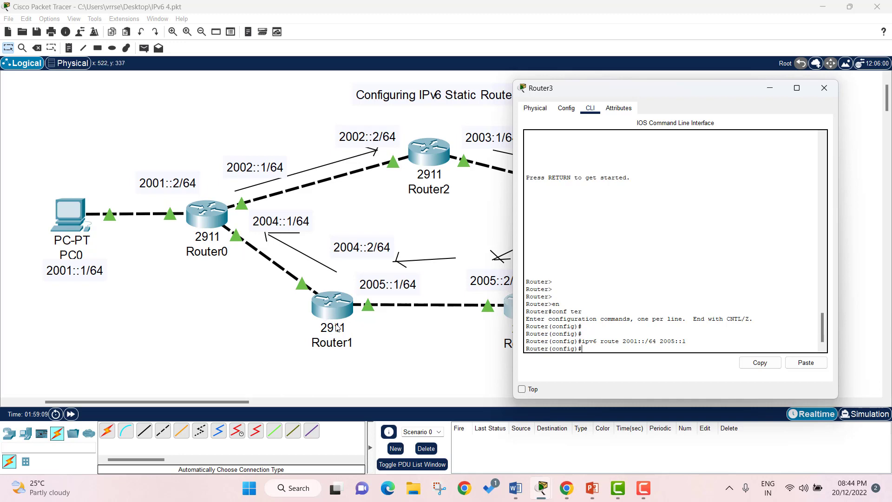
{"action": "left_click", "coordinate": [824, 88]}
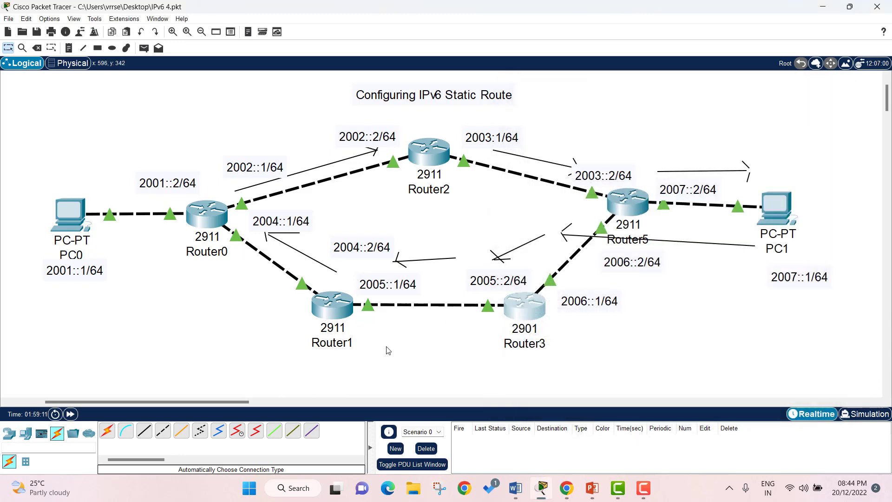
- Open Router1's command line and enter global configuration mode with en and conf ter
{"action": "left_click", "coordinate": [333, 302]}
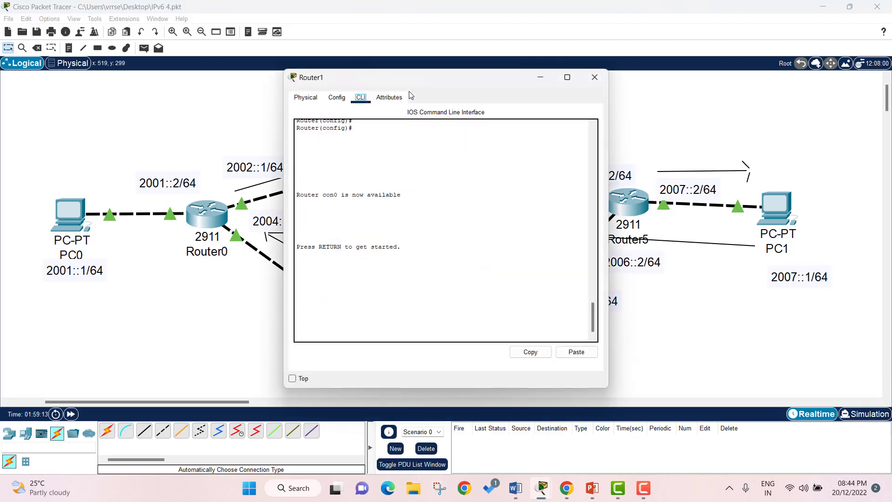
{"action": "left_click_drag", "start_coordinate": [412, 76], "coordinate": [562, 76]}
{"action": "left_click", "coordinate": [592, 296]}
{"action": "key", "text": "Return"}
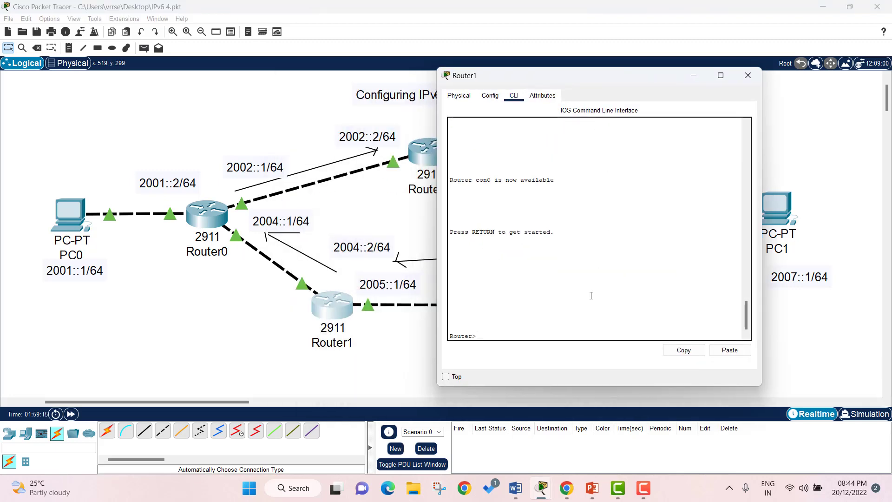
{"action": "key", "text": "Return"}
{"action": "type", "text": "en"}
{"action": "key", "text": "Return"}
{"action": "type", "text": "conf"}
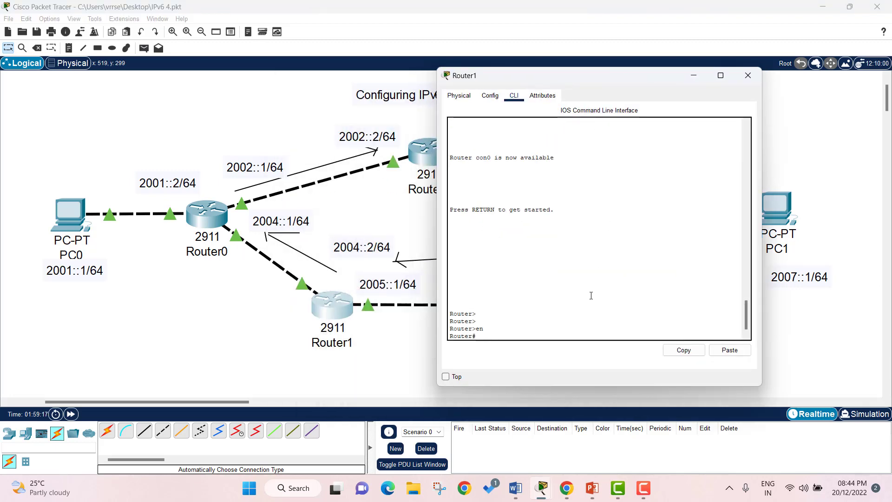
{"action": "type", "text": " ter"}
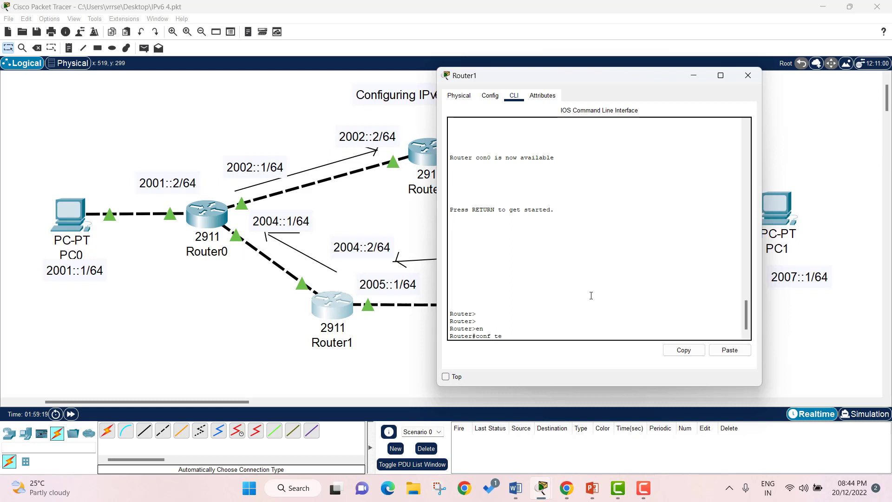
{"action": "key", "text": "Return"}
{"action": "key", "text": "Return"}
{"action": "key", "text": "Return"}
- Add the IPv6 static route to 2001::/64 via next hop 2004::1 on Router1
{"action": "type", "text": "ig)#i"}
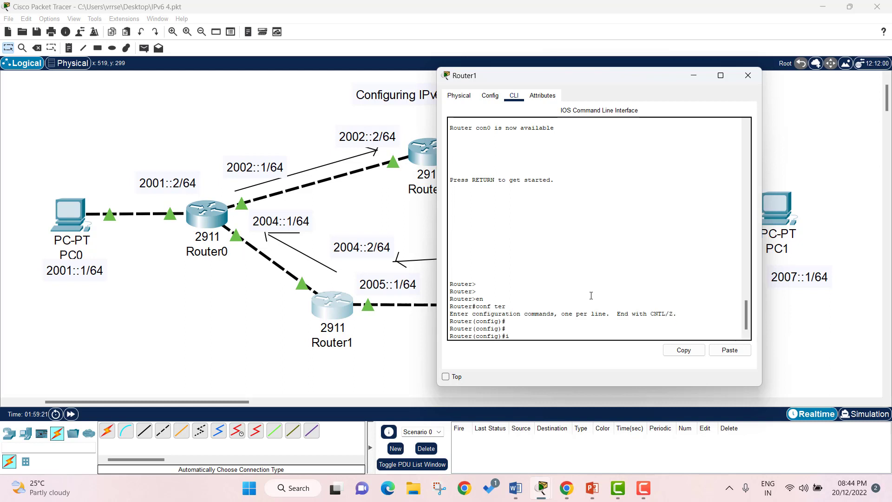
{"action": "type", "text": "pv6 route 2001::/64"}
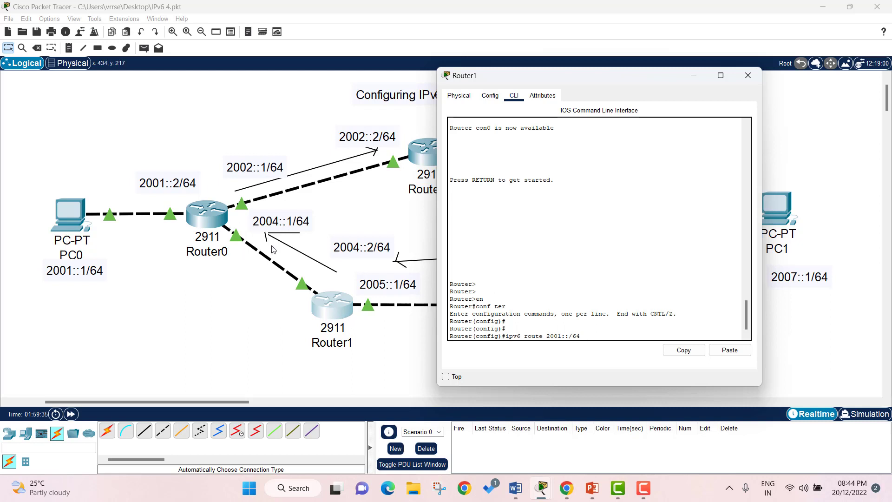
{"action": "type", "text": " 2004::1"}
{"action": "key", "text": "Return"}
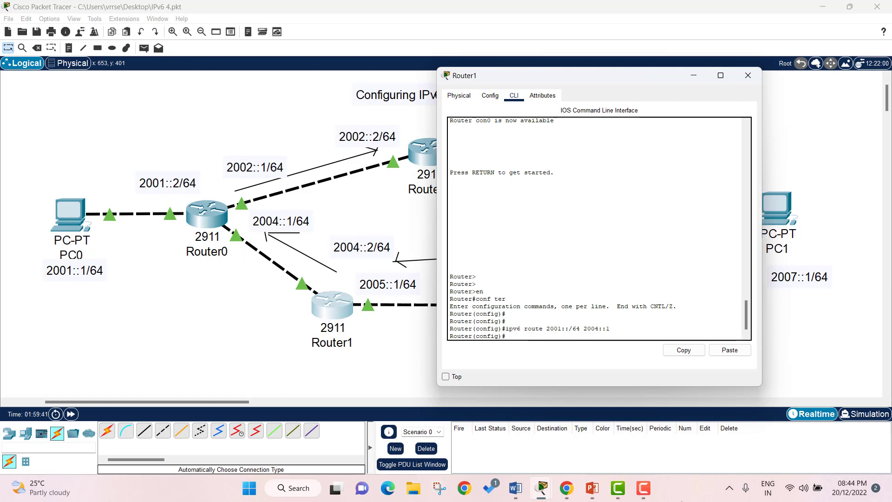
- Exit global configuration mode on Router1 and close its window
{"action": "key", "text": "Return"}
{"action": "key", "text": "Return"}
{"action": "type", "text": "exi"}
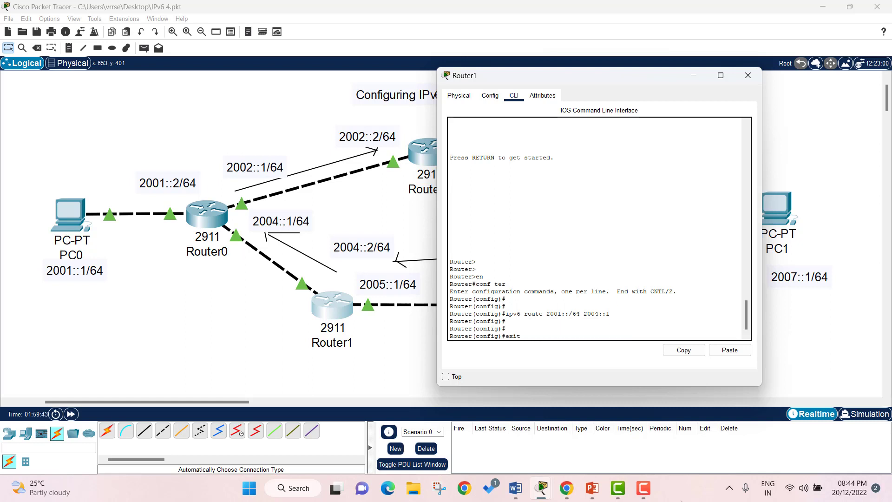
{"action": "type", "text": "t"}
{"action": "key", "text": "Return"}
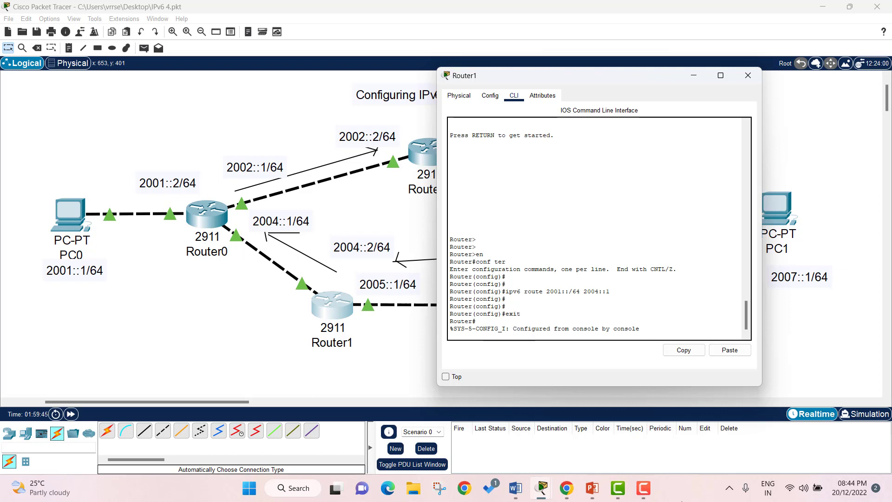
{"action": "key", "text": "Return"}
{"action": "key", "text": "Return"}
{"action": "key", "text": "Return"}
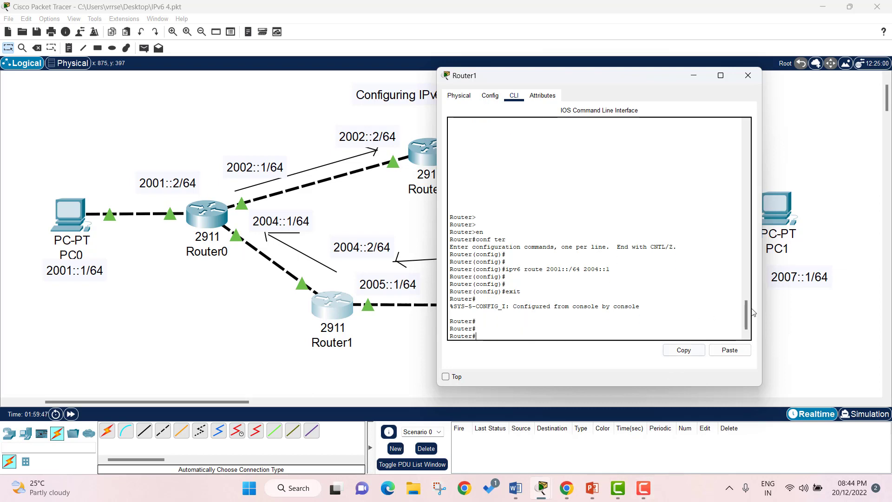
{"action": "left_click", "coordinate": [748, 75]}
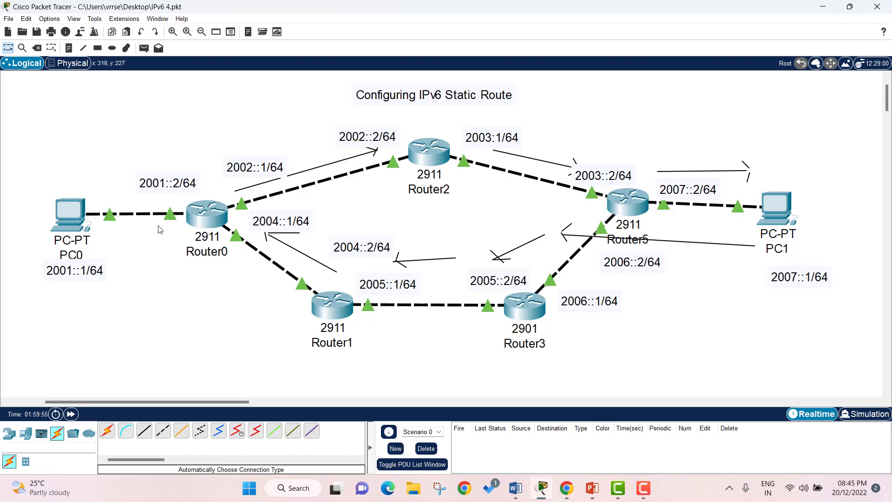
- Reopen Router0's command line and exit global configuration mode to privileged EXEC mode
{"action": "left_click", "coordinate": [201, 220]}
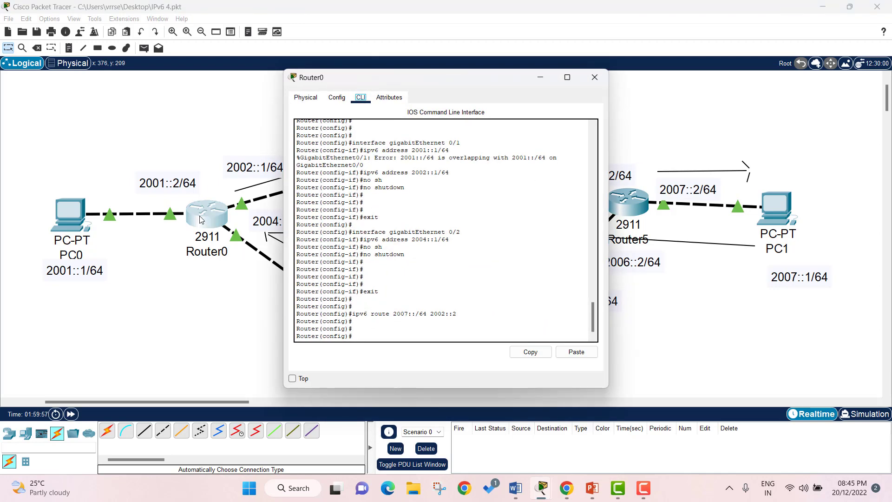
{"action": "left_click", "coordinate": [378, 342]}
{"action": "key", "text": "Return"}
{"action": "key", "text": "Return"}
{"action": "key", "text": "Return"}
{"action": "type", "text": "exi"}
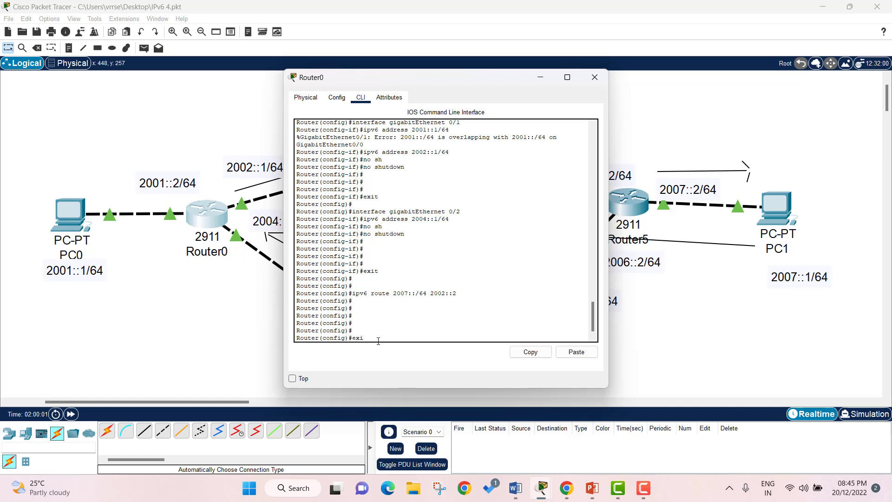
{"action": "type", "text": "t"}
{"action": "key", "text": "Return"}
{"action": "key", "text": "Return"}
{"action": "key", "text": "Return"}
{"action": "key", "text": "Return"}
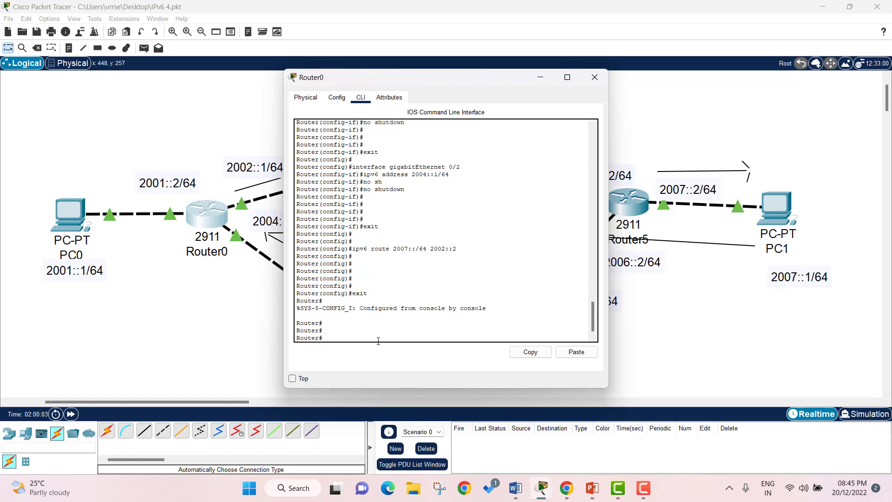
- Display Router0's routing table with show ipv6 route and examine its connected and static entries
{"action": "type", "text": "show ipv6 route"}
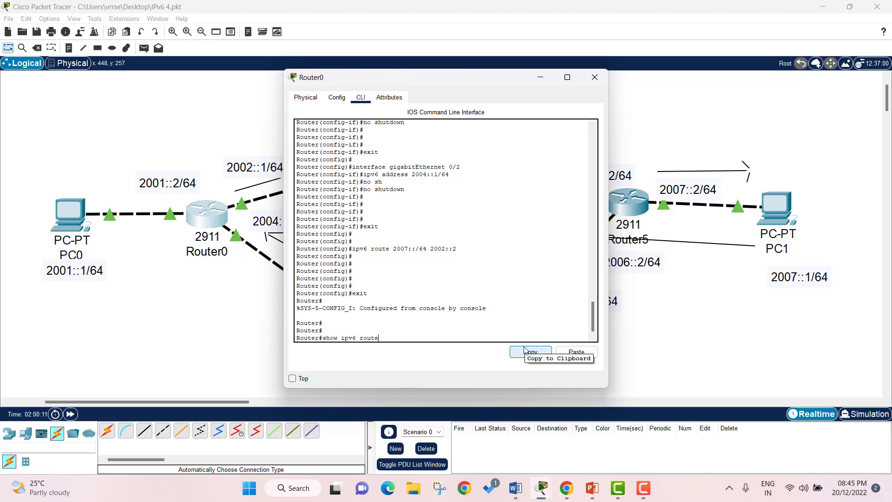
{"action": "key", "text": "Return"}
{"action": "key", "text": "space"}
{"action": "key", "text": "Return"}
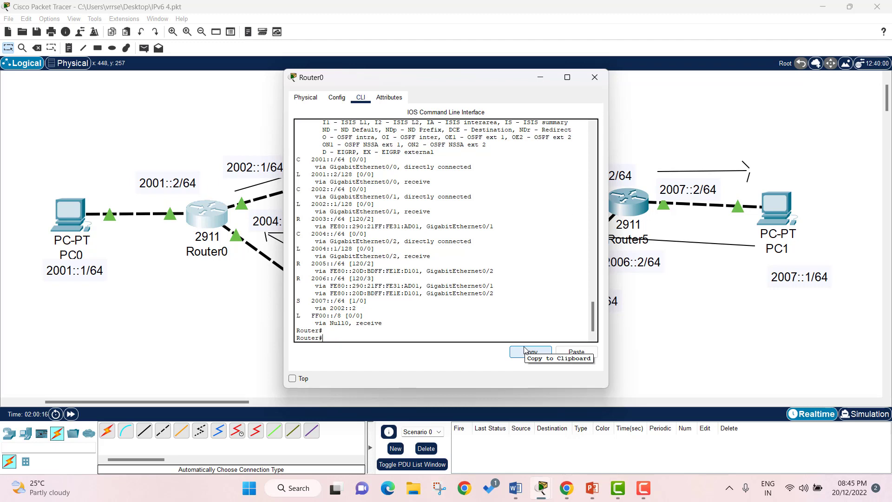
{"action": "left_click", "coordinate": [525, 349]}
{"action": "scroll", "coordinate": [377, 211], "scroll_direction": "up", "scroll_amount": 1}
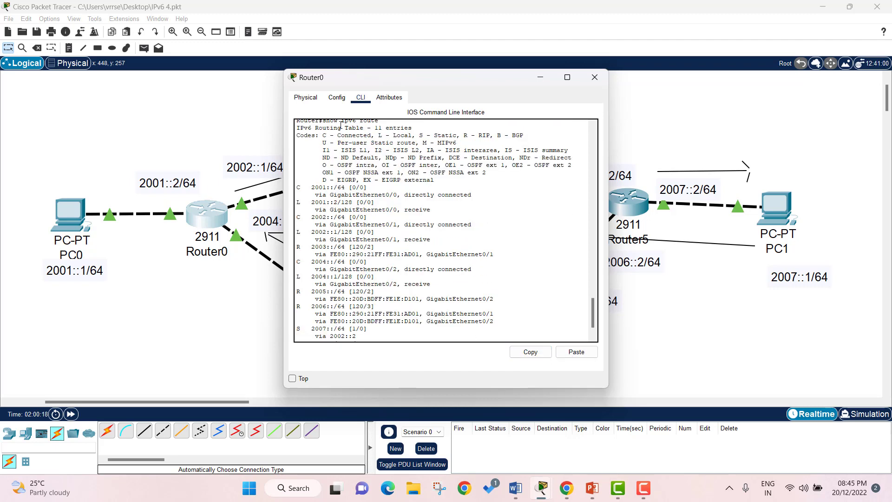
{"action": "left_click_drag", "start_coordinate": [356, 78], "coordinate": [430, 86]}
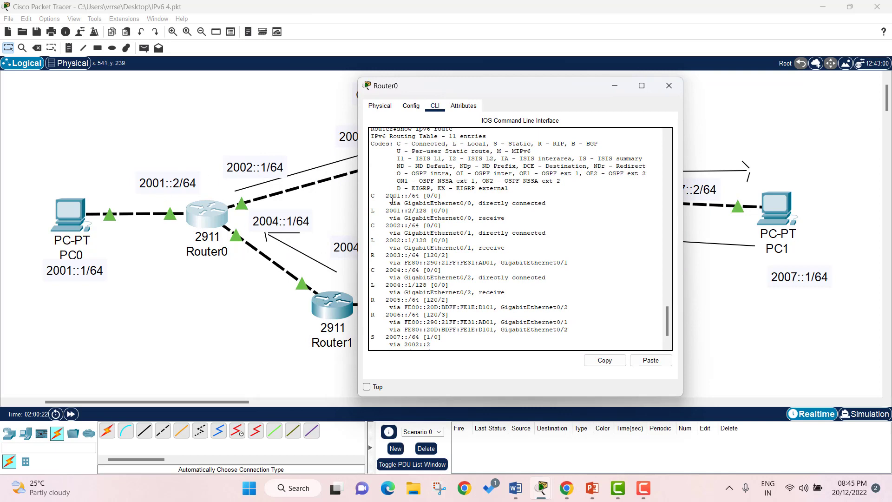
- Examine the static entry for 2007::/64 and its next hop in Router0's IPv6 routing table, and close Router0's window
{"action": "scroll", "coordinate": [389, 232], "scroll_direction": "down", "scroll_amount": 1}
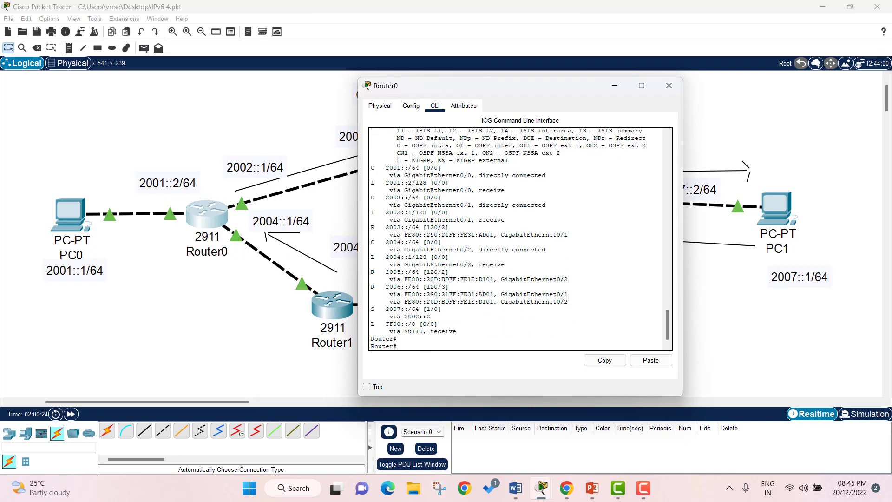
{"action": "left_click_drag", "start_coordinate": [385, 169], "coordinate": [427, 235]}
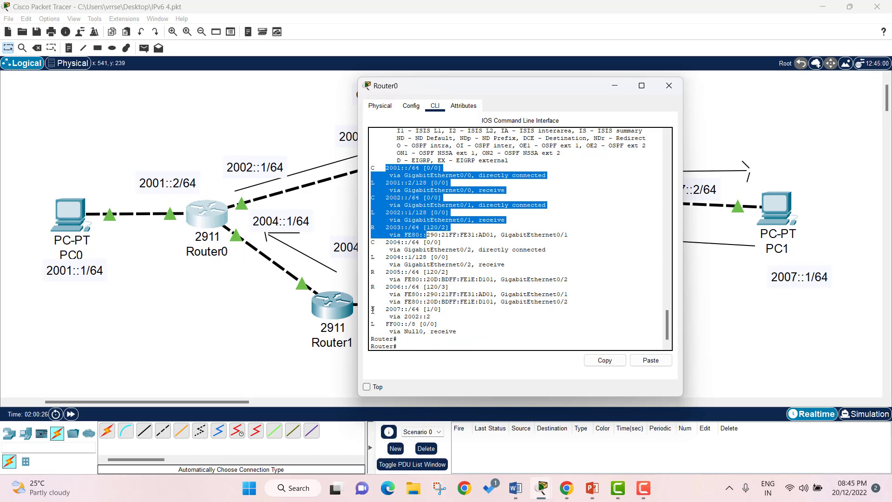
{"action": "left_click_drag", "start_coordinate": [372, 310], "coordinate": [431, 318]}
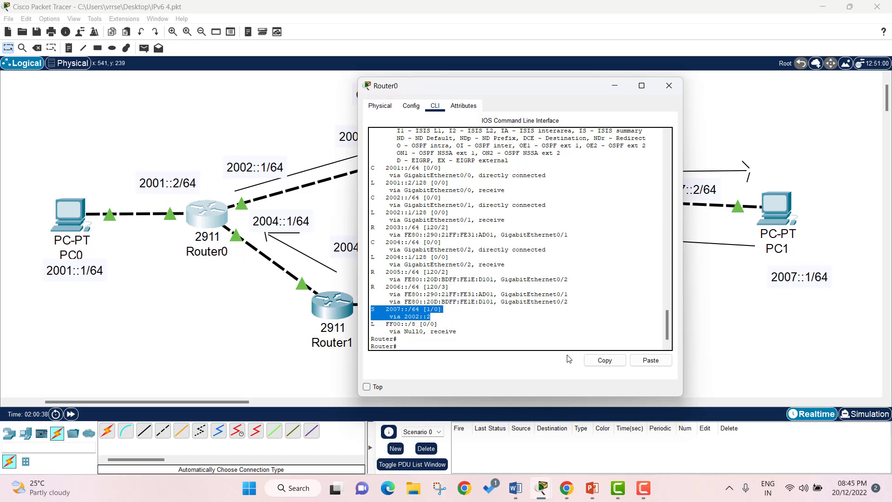
{"action": "left_click", "coordinate": [451, 314]}
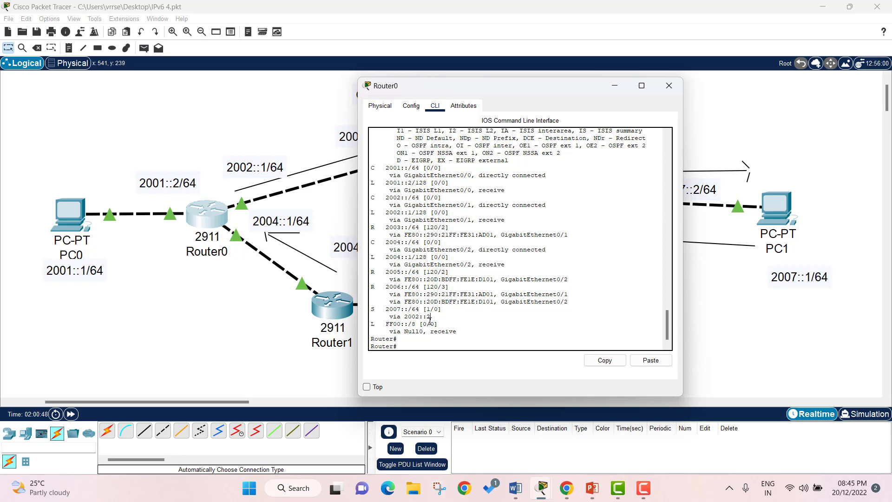
{"action": "scroll", "coordinate": [452, 285], "scroll_direction": "up", "scroll_amount": 3}
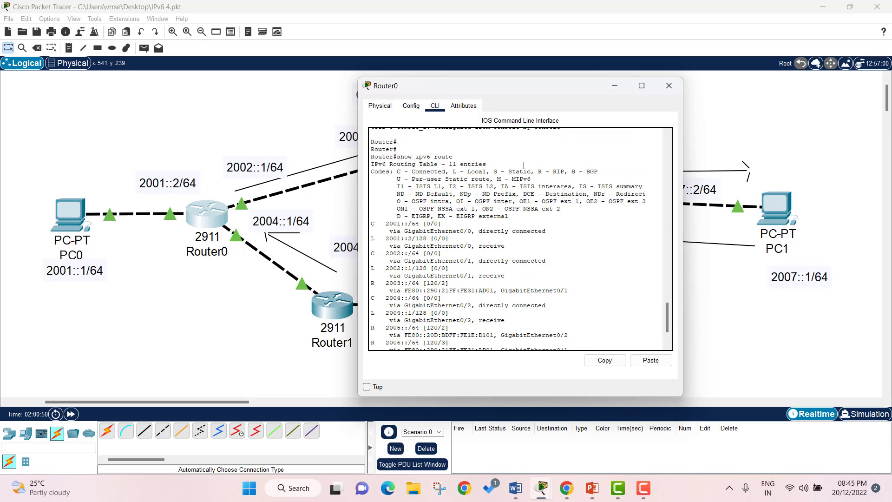
{"action": "left_click", "coordinate": [669, 86]}
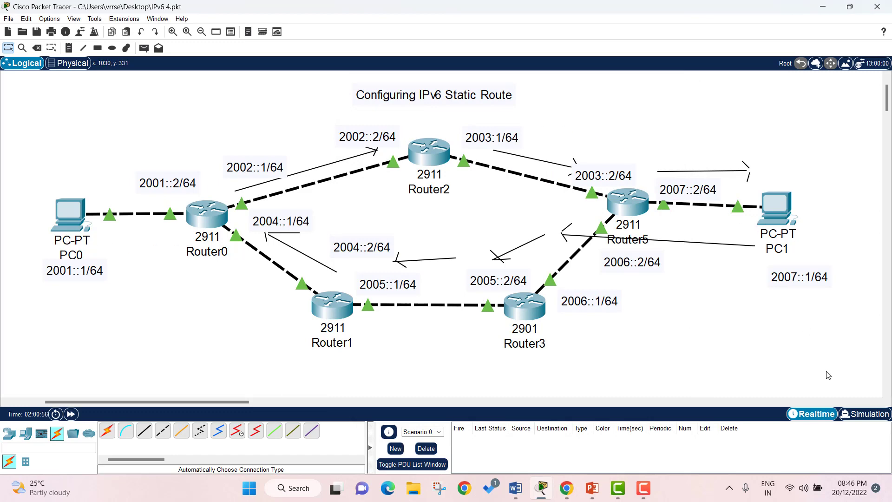
- Switch to Simulation mode and restrict the visible events to ICMPv6 only
{"action": "left_click", "coordinate": [863, 415]}
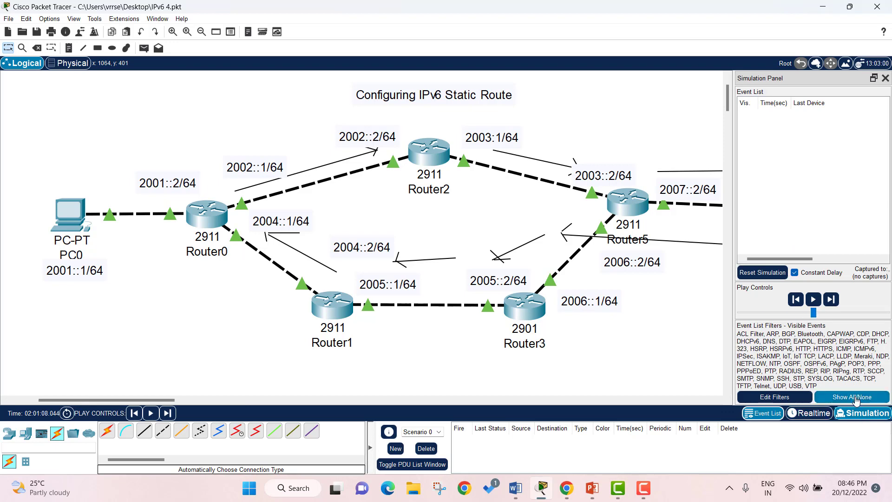
{"action": "left_click", "coordinate": [855, 401]}
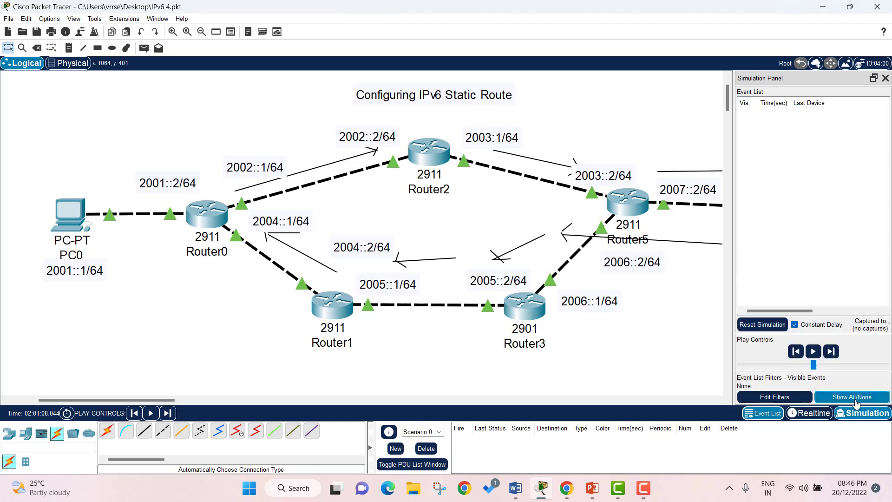
{"action": "left_click", "coordinate": [784, 400]}
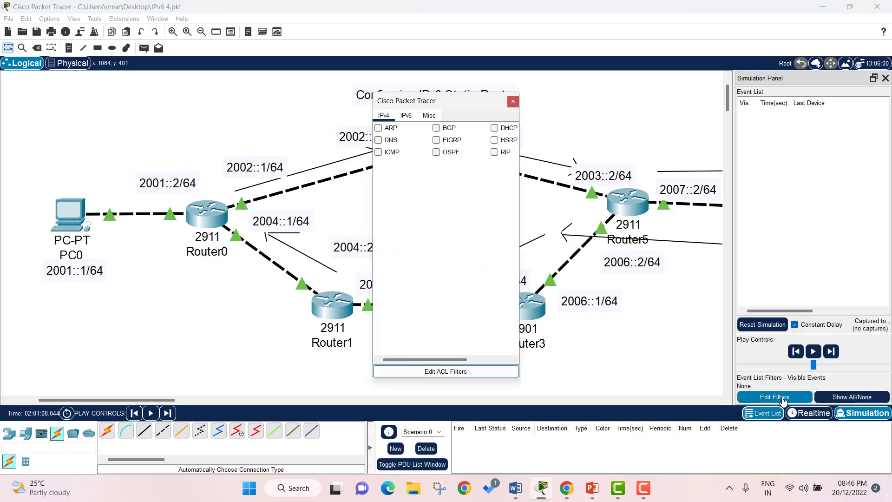
{"action": "left_click", "coordinate": [408, 119]}
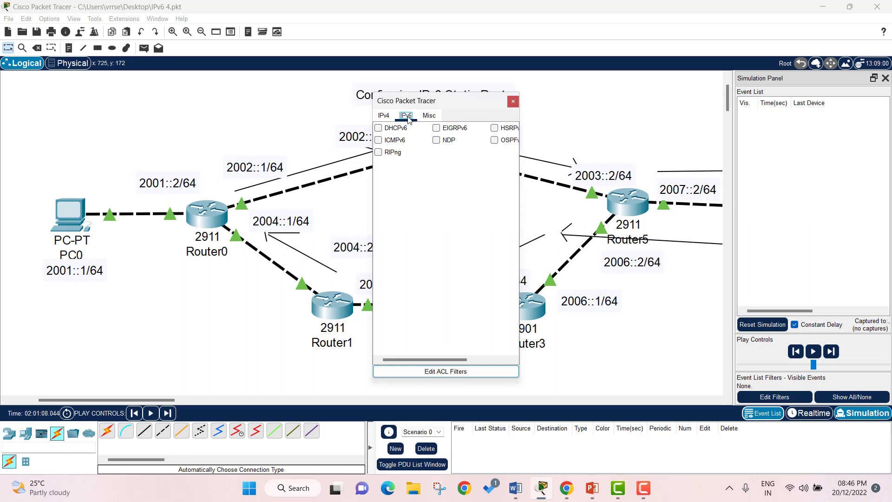
{"action": "left_click", "coordinate": [379, 140]}
{"action": "left_click", "coordinate": [512, 102]}
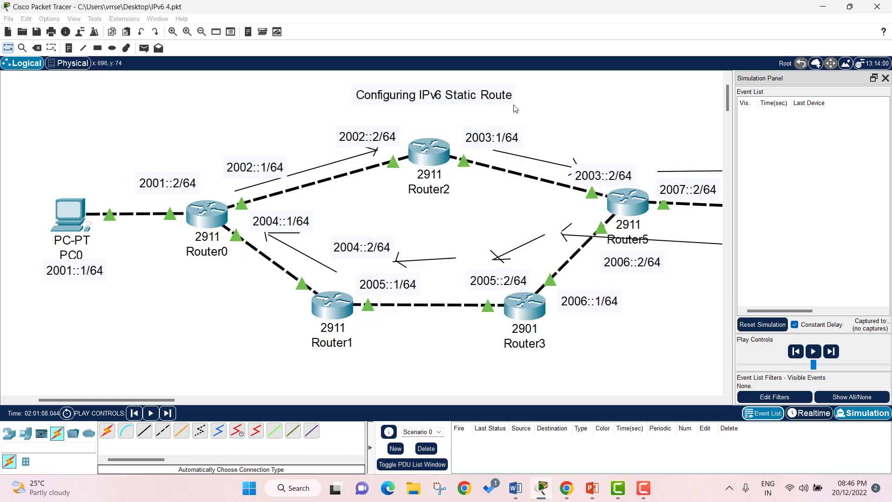
- Move PC0 directly below Router0 so that the whole topology fits beside the simulation panel
{"action": "left_click", "coordinate": [199, 32]}
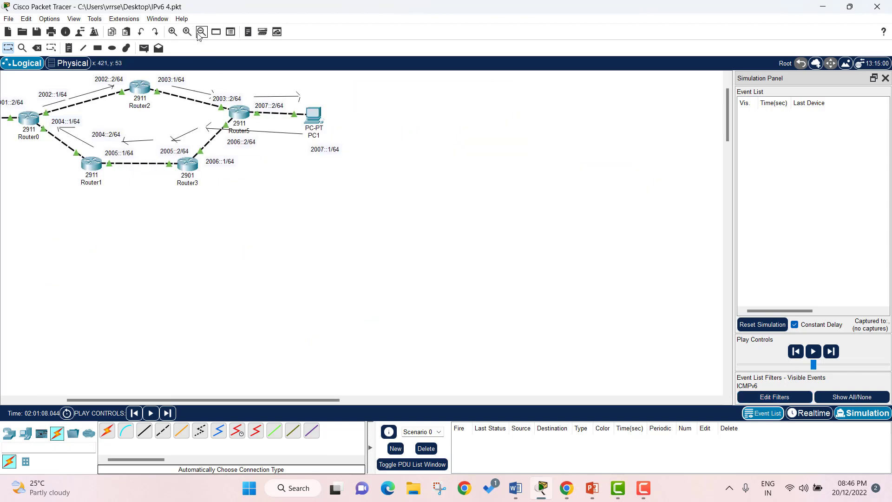
{"action": "left_click", "coordinate": [172, 32]}
{"action": "mouse_move", "coordinate": [149, 400]}
{"action": "left_mouse_down"}
{"action": "mouse_move", "coordinate": [166, 401]}
{"action": "mouse_move", "coordinate": [157, 395]}
{"action": "left_mouse_up"}
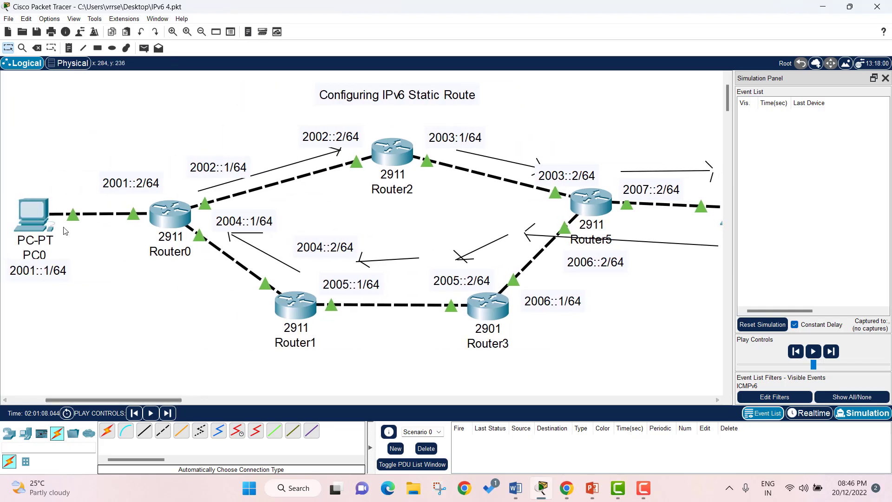
{"action": "left_click_drag", "start_coordinate": [38, 218], "coordinate": [177, 317]}
{"action": "left_click_drag", "start_coordinate": [155, 392], "coordinate": [177, 393]}
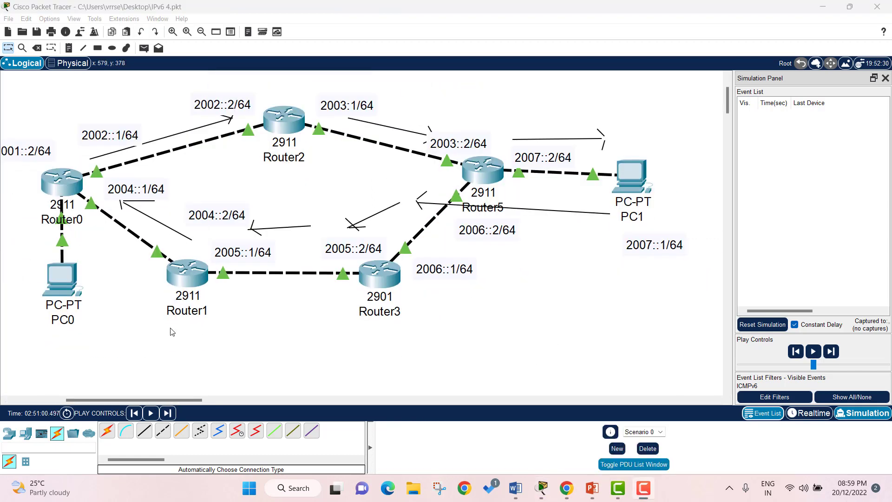
- Ping 2007::1 from PC0's command prompt
{"action": "left_click", "coordinate": [69, 285]}
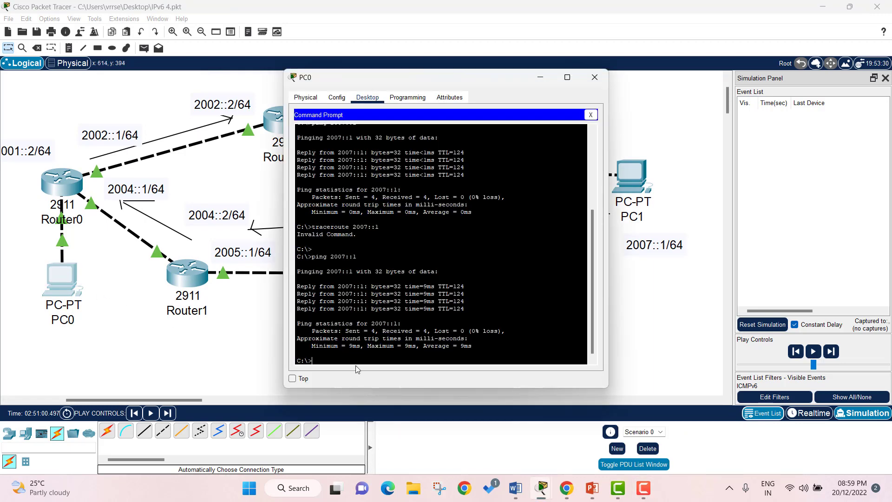
{"action": "key", "text": "Return"}
{"action": "key", "text": "Return"}
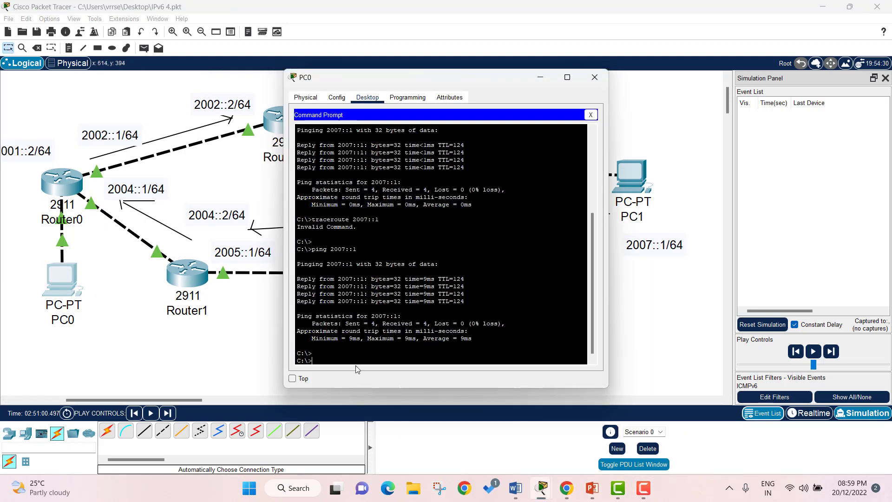
{"action": "type", "text": "ping"}
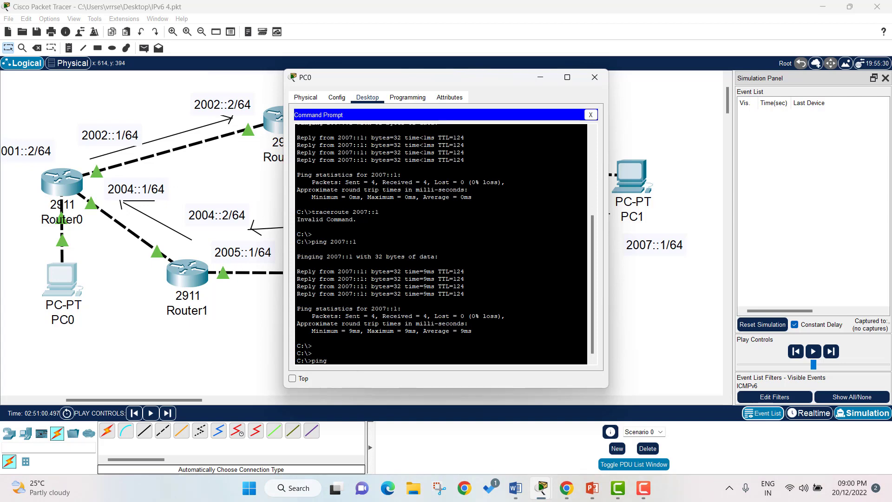
{"action": "left_click_drag", "start_coordinate": [472, 85], "coordinate": [403, 84]}
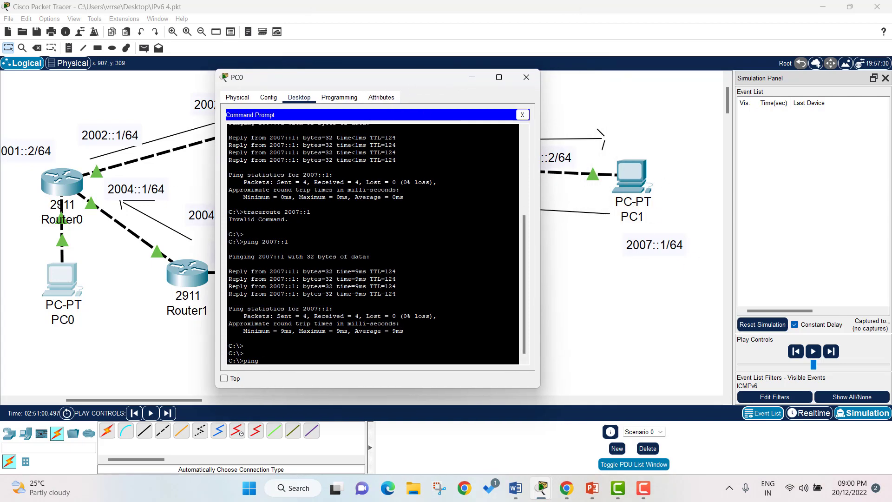
{"action": "type", "text": "2007::1"}
{"action": "left_click_drag", "start_coordinate": [439, 80], "coordinate": [431, 235]}
{"action": "left_click_drag", "start_coordinate": [429, 308], "coordinate": [424, 164]}
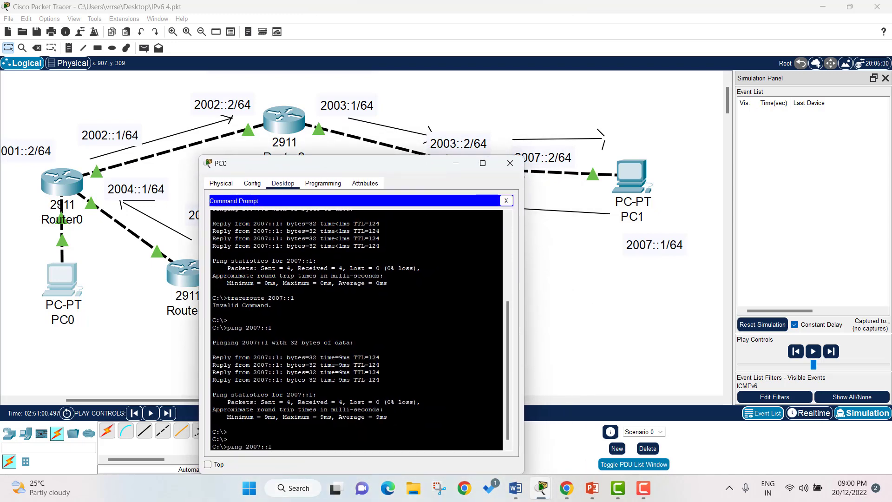
{"action": "key", "text": "Return"}
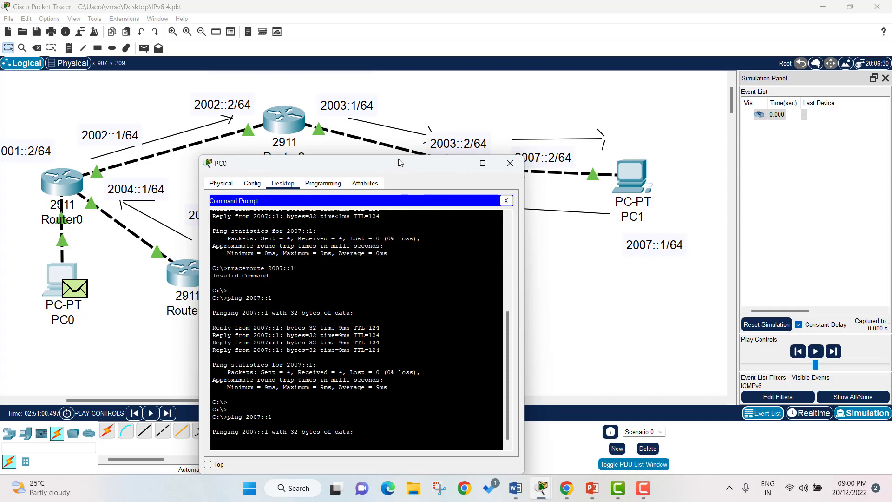
- Move PC0's window clear of the topology and play the simulation to follow the ping packet's path
{"action": "left_click_drag", "start_coordinate": [398, 167], "coordinate": [353, 360]}
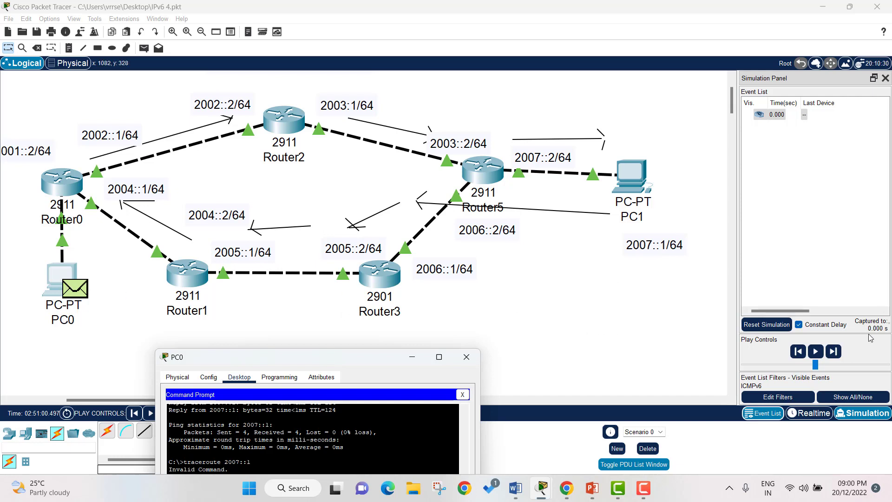
{"action": "left_click", "coordinate": [817, 356]}
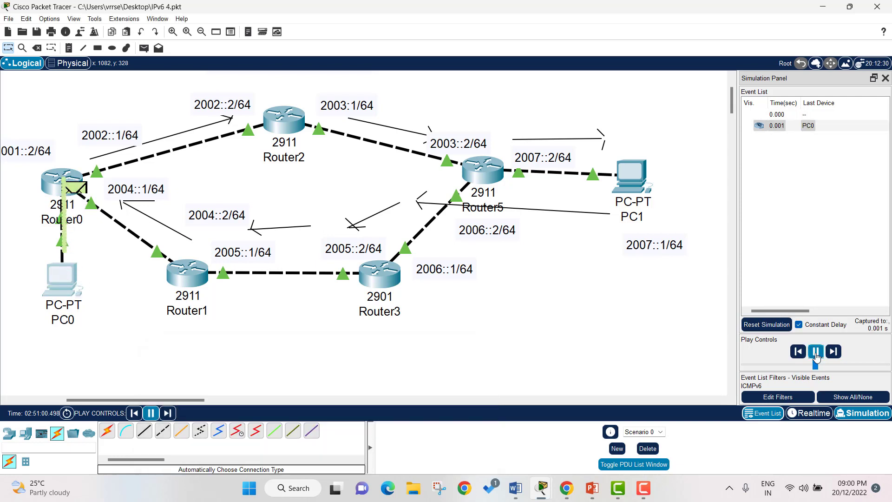